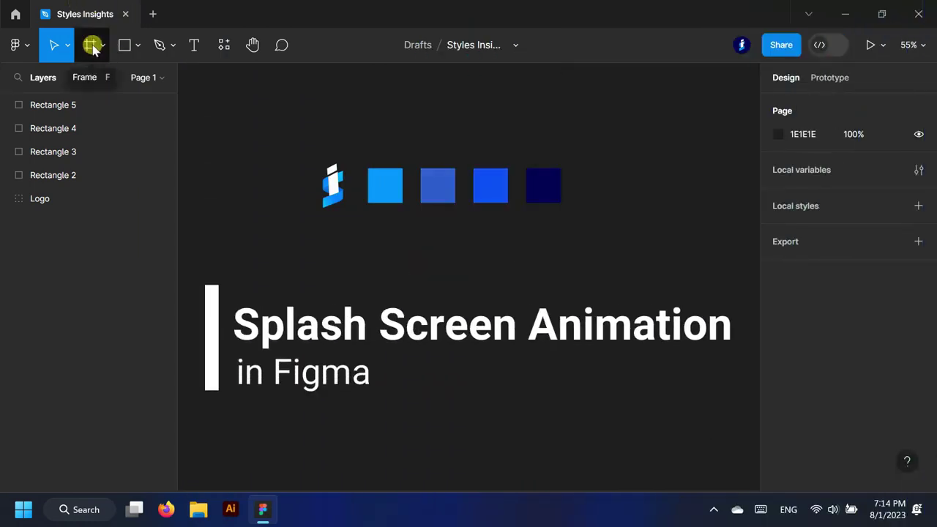
# Step: Add an iPhone 14 Pro frame (393 × 852) to the canvas beside the colour swatches
pyautogui.click(92, 46)
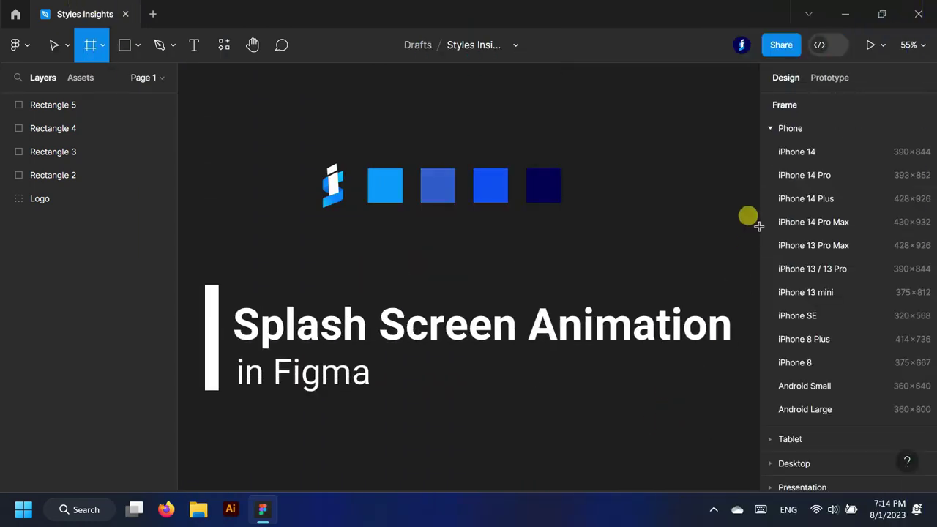
pyautogui.click(835, 175)
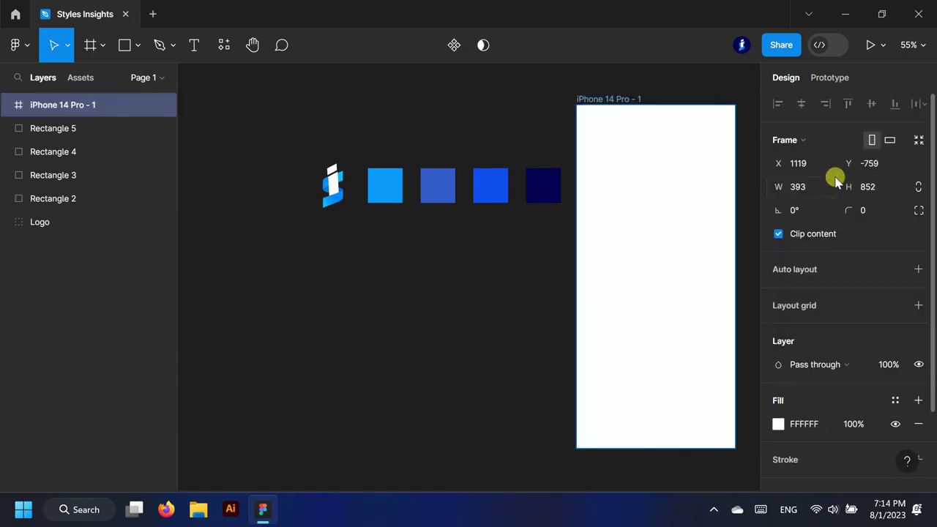
pyautogui.scroll(-2, 209, 288)
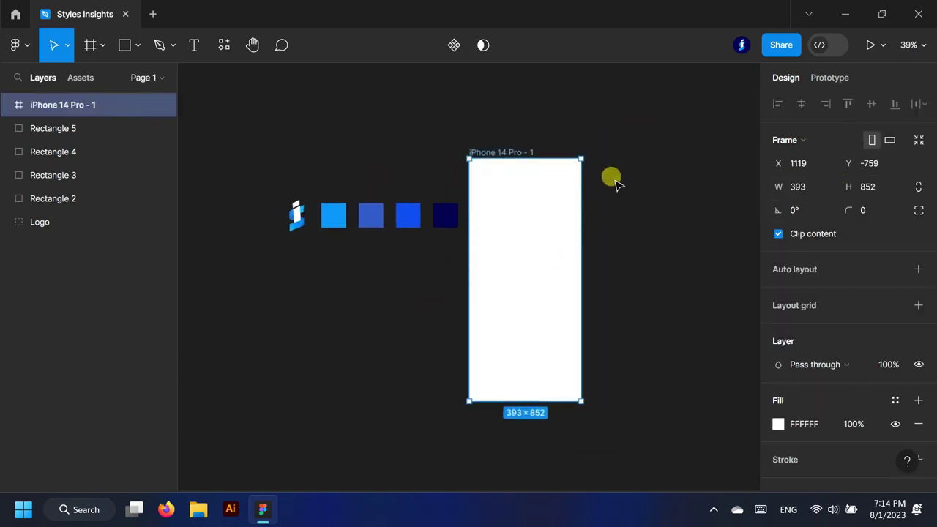
pyautogui.click(649, 199)
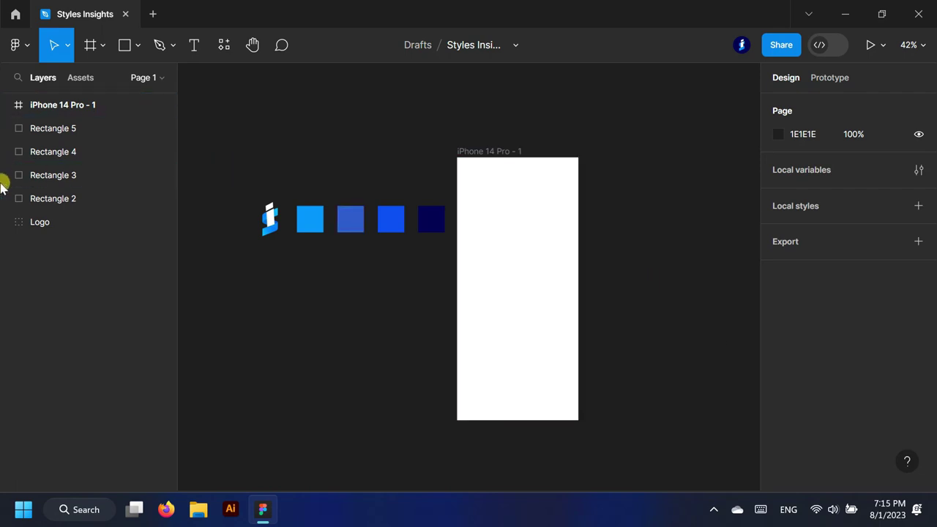
# Step: Group Rectangles 2 to 5 and the Logo into a single group
pyautogui.click(43, 128)
pyautogui.moveTo(53, 156); pyautogui.dragTo(42, 219)
pyautogui.hotkey('ctrl', 'g')
# Step: Rename the iPhone 14 Pro frame as Screen 1
pyautogui.doubleClick(51, 107)
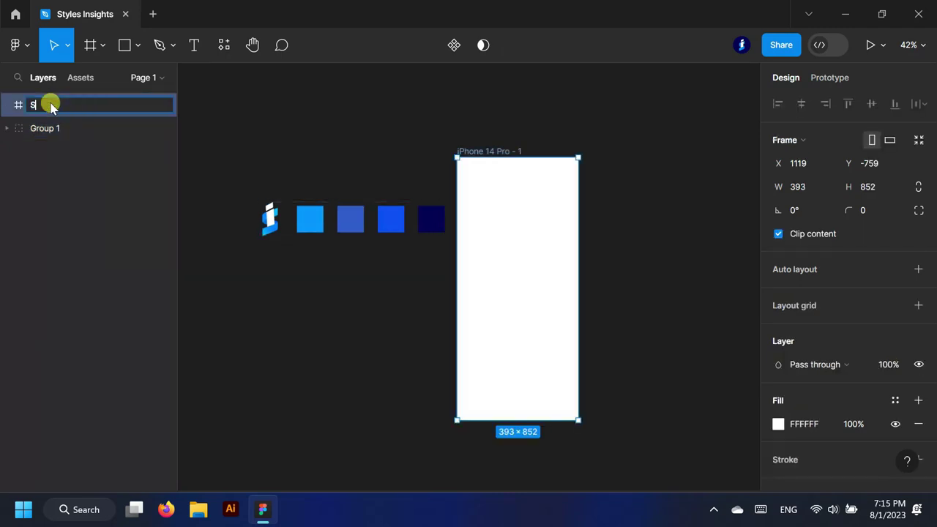
pyautogui.write('Screen 1')
pyautogui.click(315, 132)
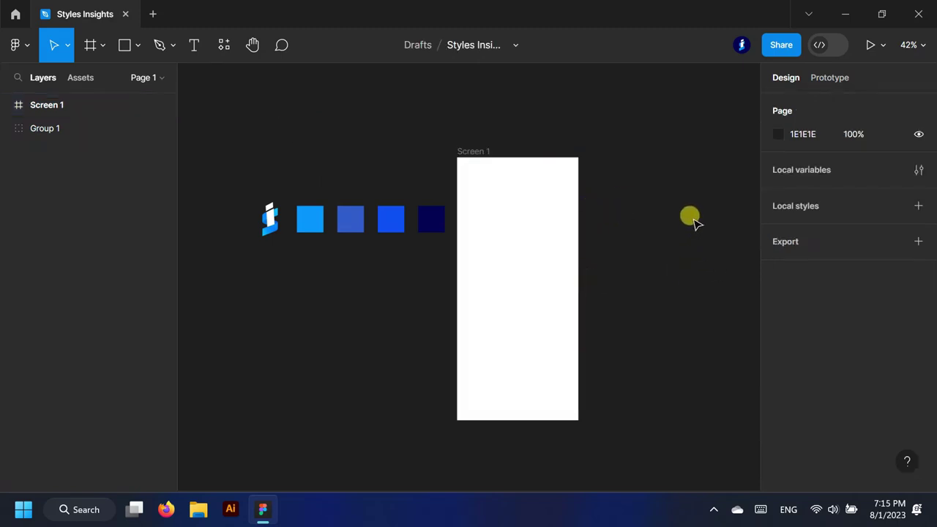
# Step: Draw a 393 × 852 rectangle that covers the whole Screen 1 frame
pyautogui.scroll(-2, 672, 229)
pyautogui.scroll(1, 651, 165)
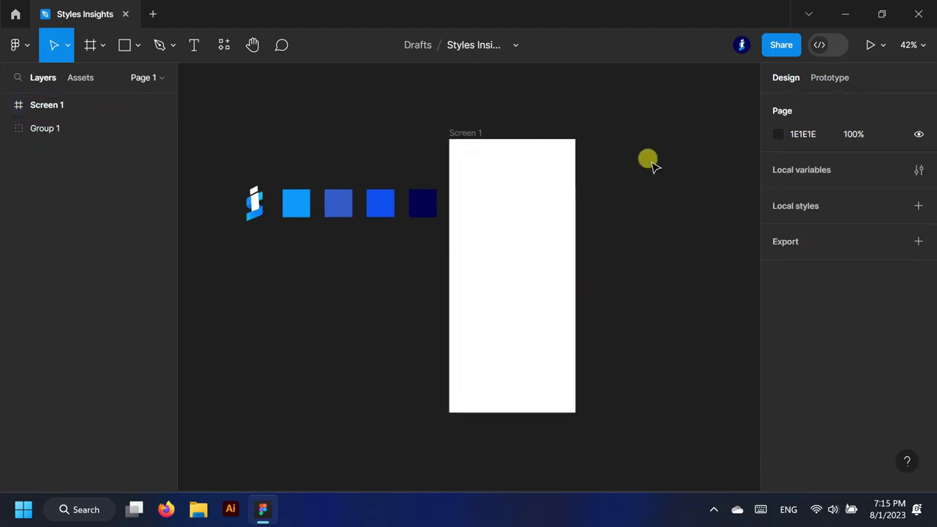
pyautogui.click(125, 45)
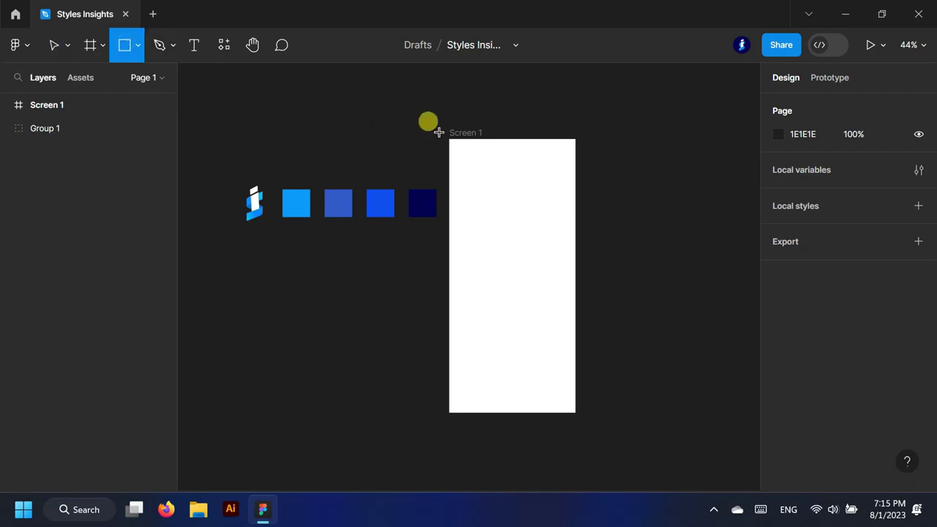
pyautogui.moveTo(449, 139); pyautogui.dragTo(577, 416)
# Step: Fill the background rectangle with the dark navy sampled from the fourth swatch
pyautogui.click(778, 400)
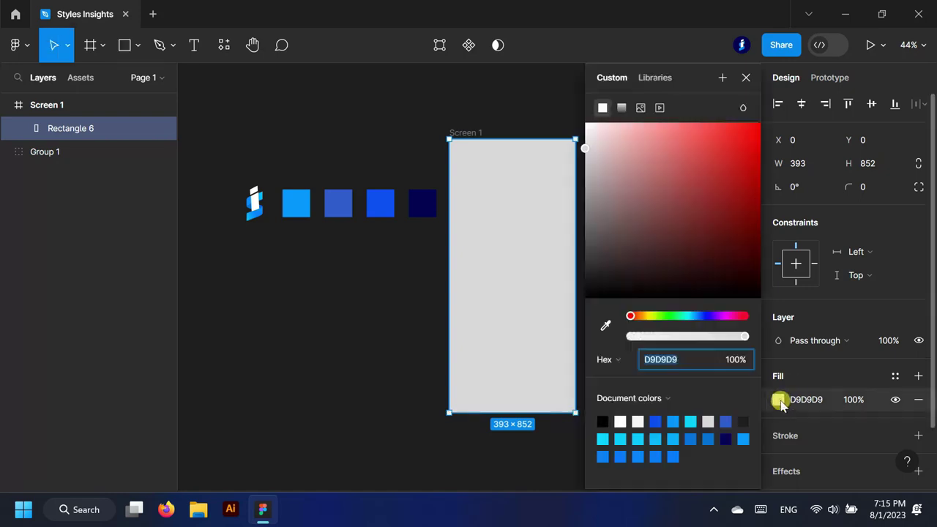
pyautogui.click(600, 325)
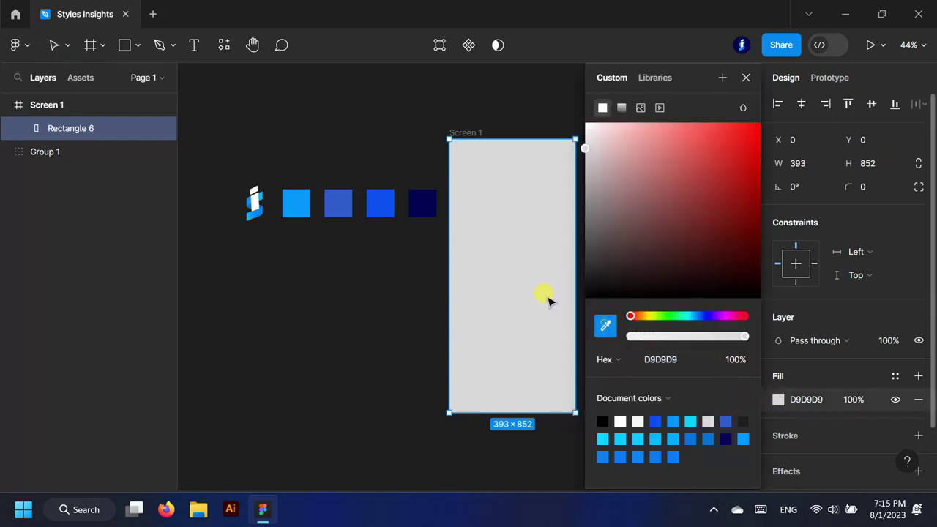
pyautogui.click(424, 195)
pyautogui.click(746, 78)
pyautogui.click(326, 99)
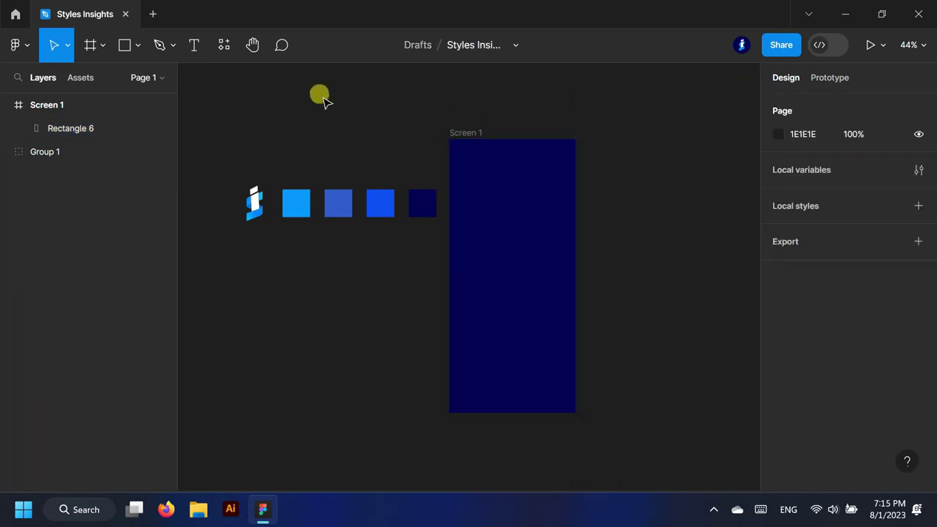
# Step: Move the logo out of Group 1 onto the Screen 1 frame and collapse the group in the layer list
pyautogui.moveTo(252, 198); pyautogui.dragTo(488, 277)
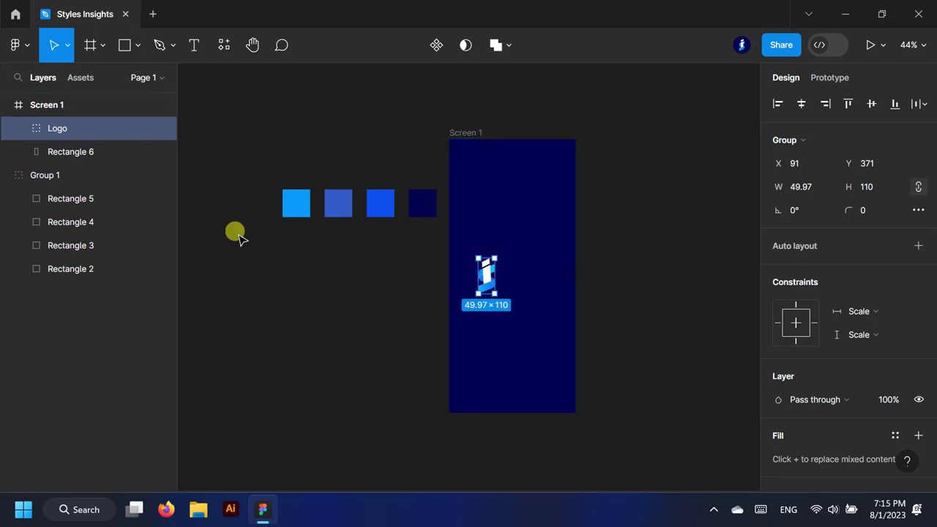
pyautogui.click(7, 176)
pyautogui.click(290, 322)
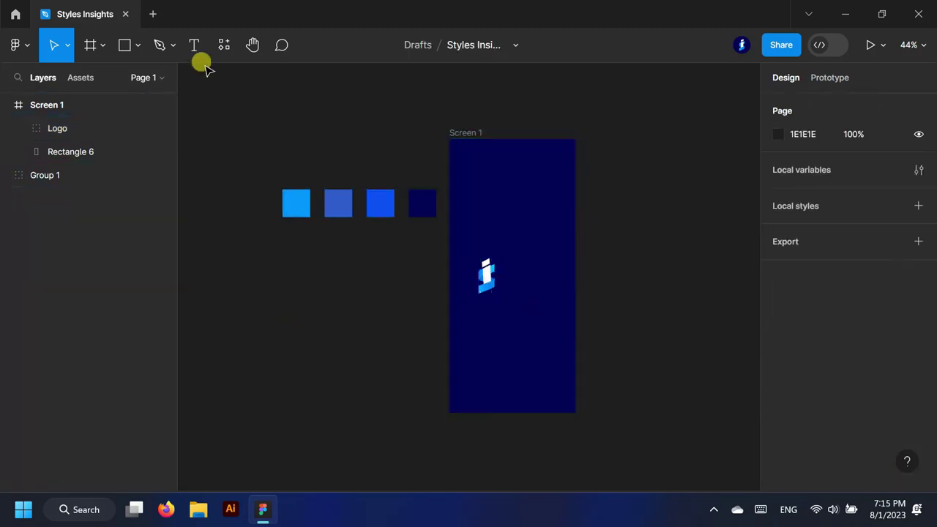
# Step: Add the text "Styles Insights" beside the logo in Screen 1, copying it from the file's name
pyautogui.click(194, 45)
pyautogui.click(480, 45)
pyautogui.hotkey('ctrl', 'c')
pyautogui.click(513, 287)
pyautogui.hotkey('ctrl', 'v')
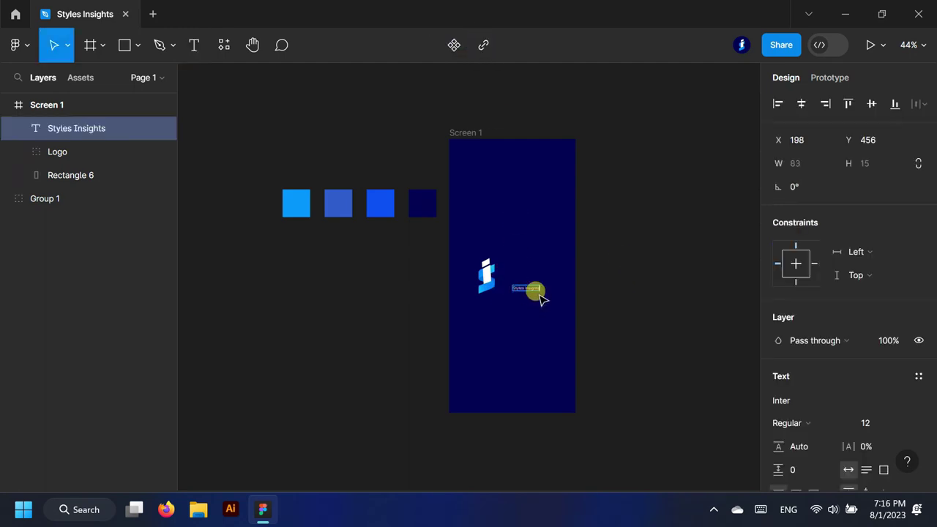
# Step: Set the Styles Insights text to size 32 and the Semi Bold weight of Inter
pyautogui.scroll(3, 538, 303)
pyautogui.scroll(1, 540, 288)
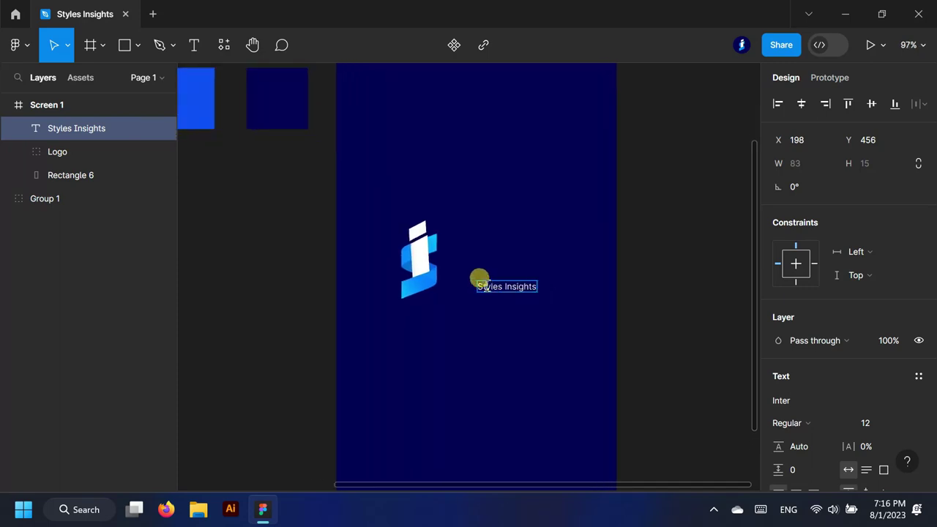
pyautogui.click(904, 423)
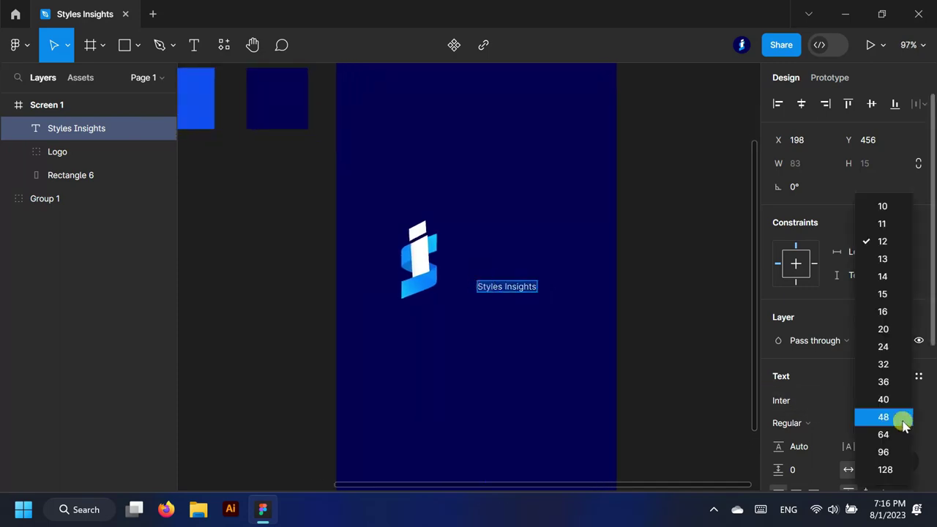
pyautogui.click(887, 364)
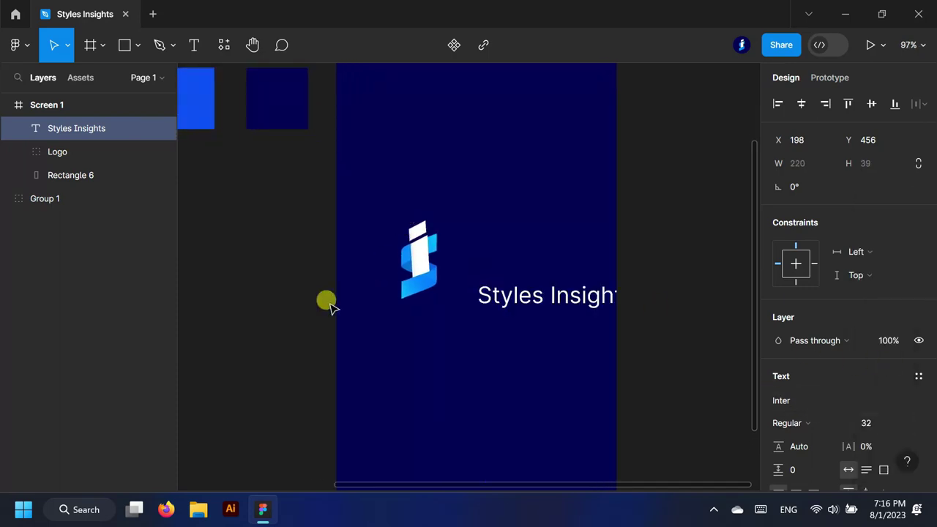
pyautogui.click(803, 402)
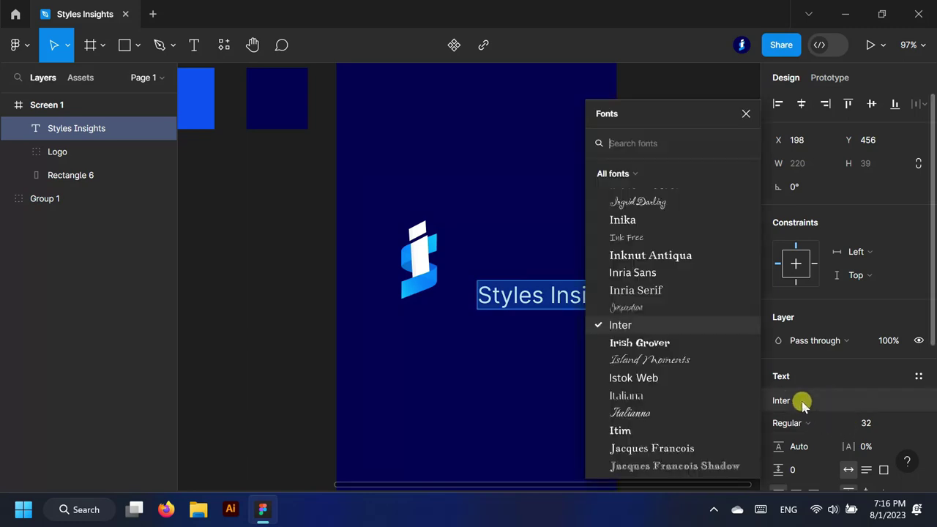
pyautogui.click(846, 424)
pyautogui.click(826, 218)
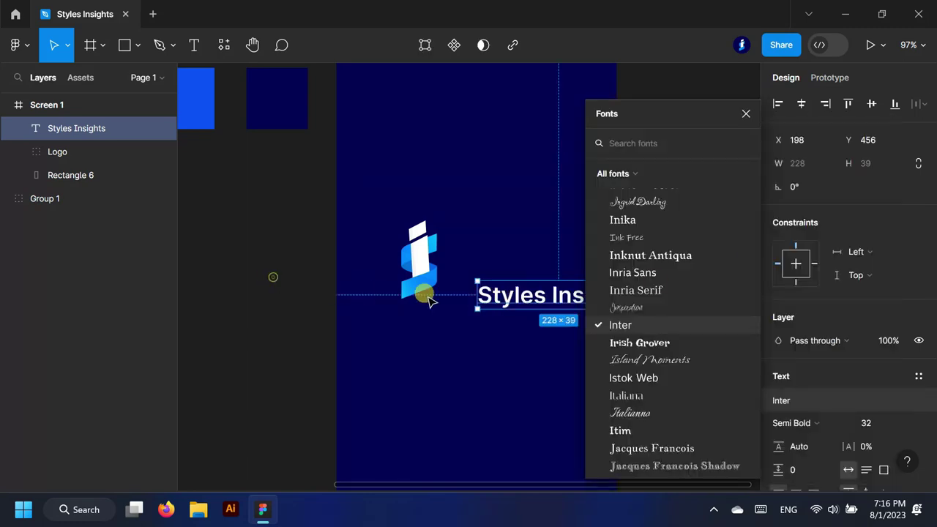
# Step: Align the Styles Insights text to the logo's vertical centre at X 129, Y 405, and nudge the logo left to X 55
pyautogui.moveTo(519, 292); pyautogui.dragTo(520, 259)
pyautogui.click(553, 268)
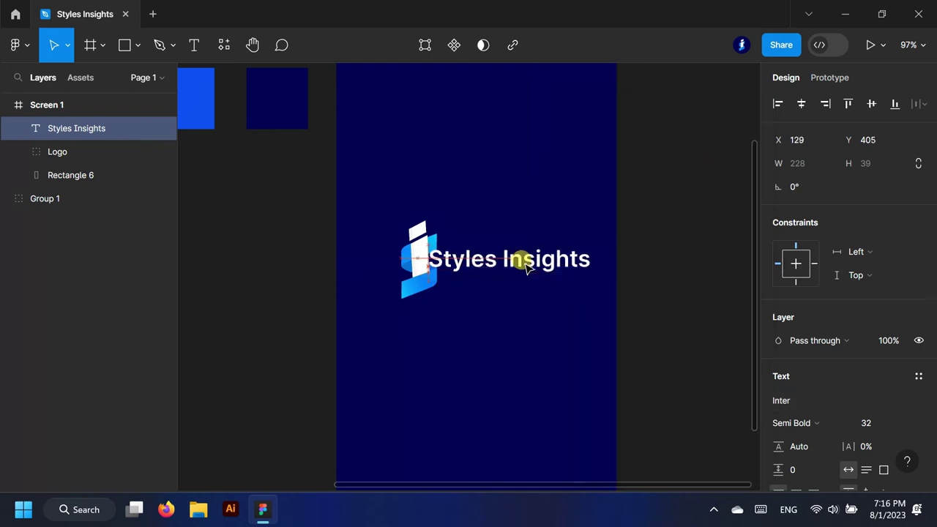
pyautogui.click(57, 152)
pyautogui.press('Left')
pyautogui.press('Left')
pyautogui.press('Left')
pyautogui.press('Left')
pyautogui.press('Left')
pyautogui.press('Left')
pyautogui.press('Left')
pyautogui.press('Left')
pyautogui.press('Left')
pyautogui.press('Left')
pyautogui.press('Left')
pyautogui.press('Left')
pyautogui.press('Left')
pyautogui.press('Left')
pyautogui.press('Left')
pyautogui.press('Left')
pyautogui.press('Left')
pyautogui.press('Left')
pyautogui.press('Left')
pyautogui.press('Left')
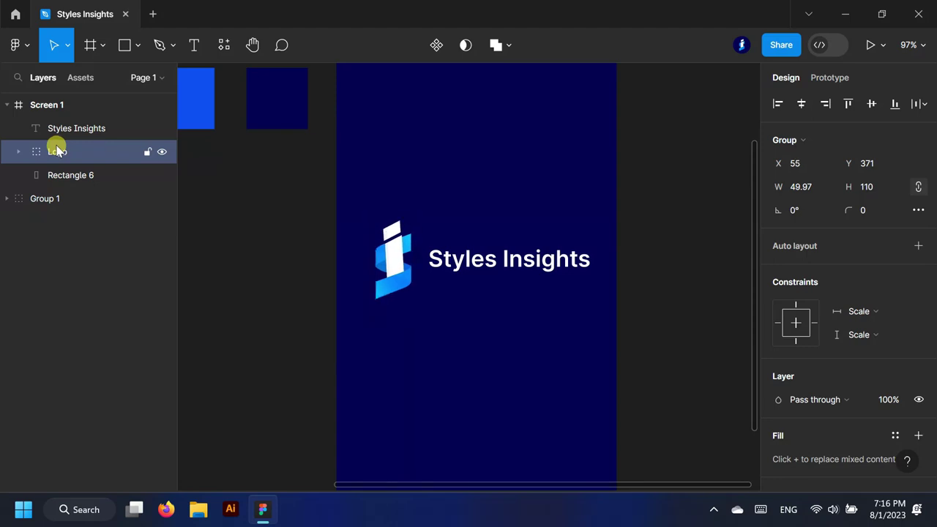
# Step: Centre the logo and the Styles Insights text together horizontally in Screen 1
pyautogui.keyDown('shift'); pyautogui.click(63, 128); pyautogui.keyUp('shift')
pyautogui.moveTo(496, 259); pyautogui.dragTo(491, 267)
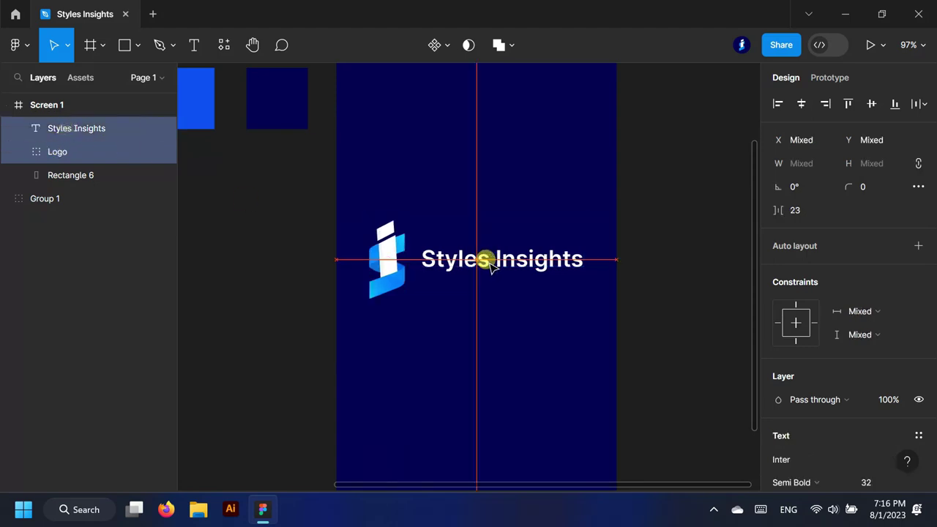
pyautogui.click(688, 245)
# Step: Draw a horizontal zigzag path with four peaks below Screen 1 using the Pen tool, starting and ending at a low point
pyautogui.scroll(-5, 483, 282)
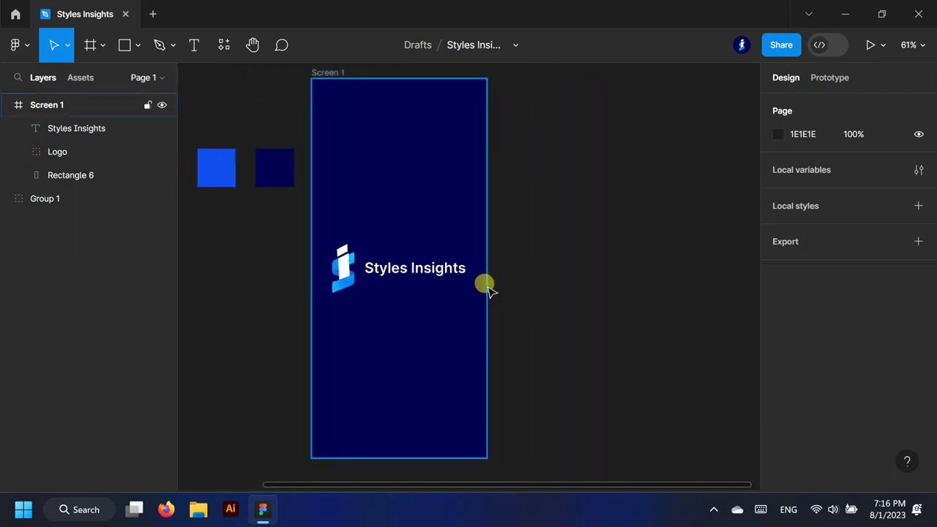
pyautogui.scroll(-3, 487, 284)
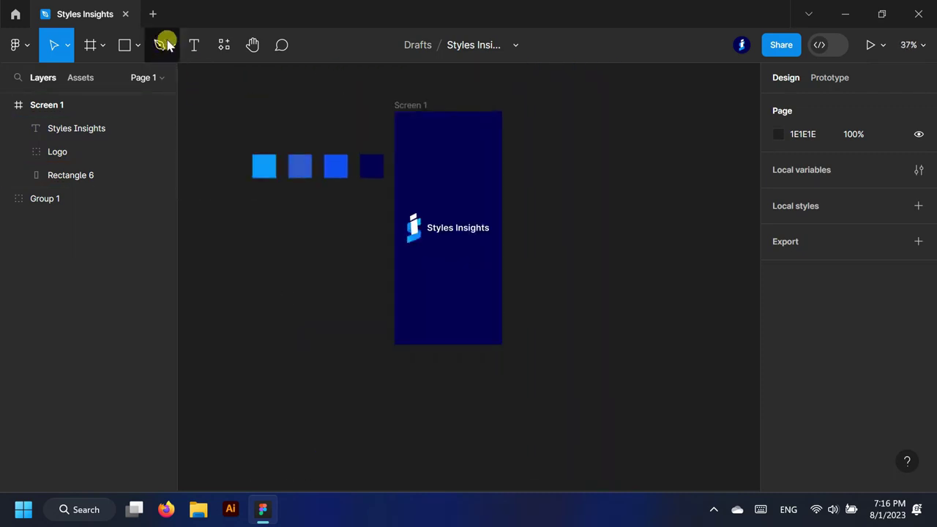
pyautogui.click(161, 45)
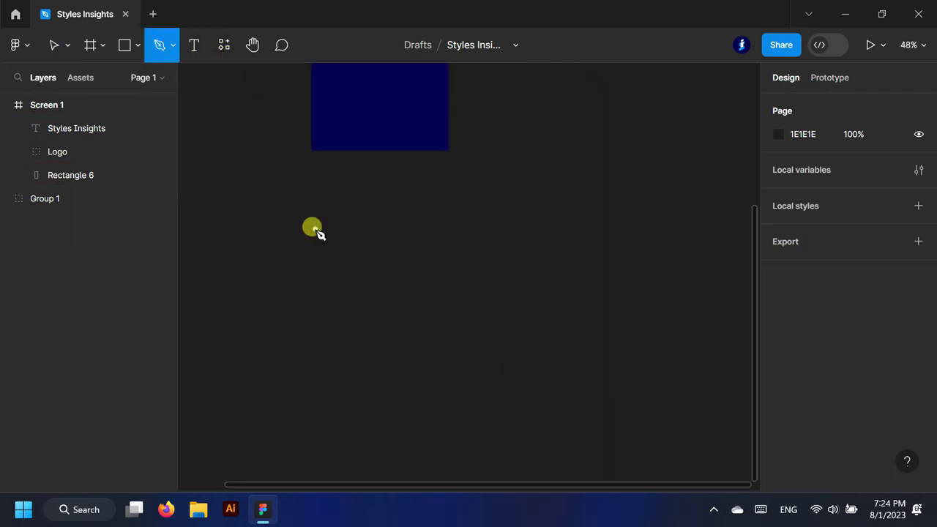
pyautogui.click(315, 229)
pyautogui.click(395, 171)
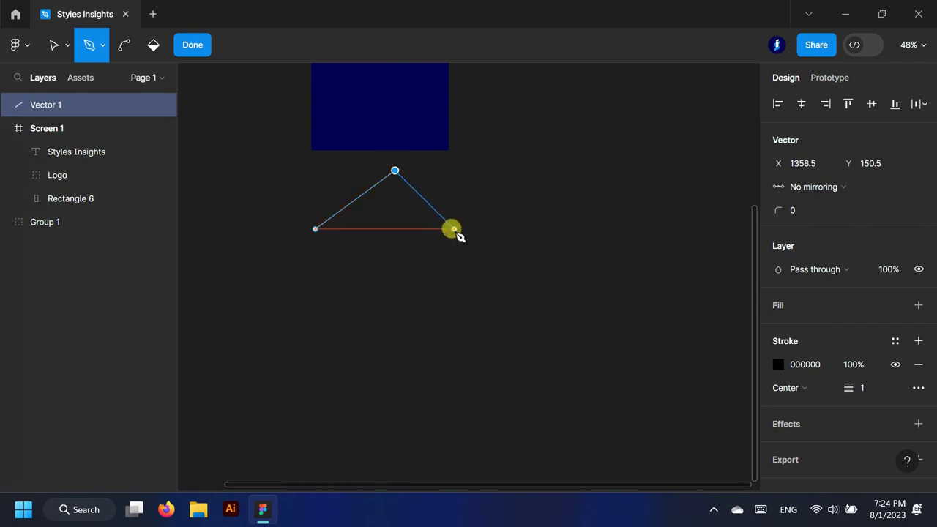
pyautogui.click(454, 229)
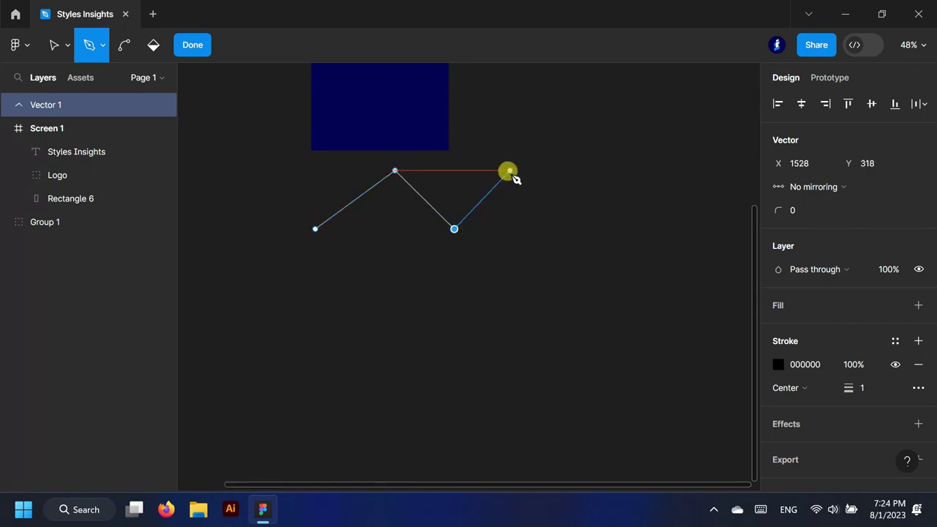
pyautogui.click(510, 170)
pyautogui.press('Escape')
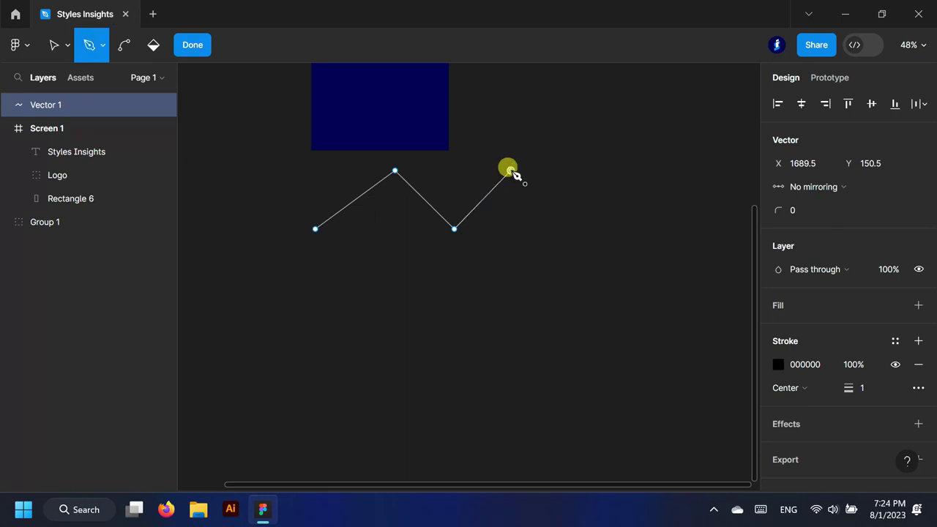
pyautogui.moveTo(510, 170); pyautogui.dragTo(524, 170)
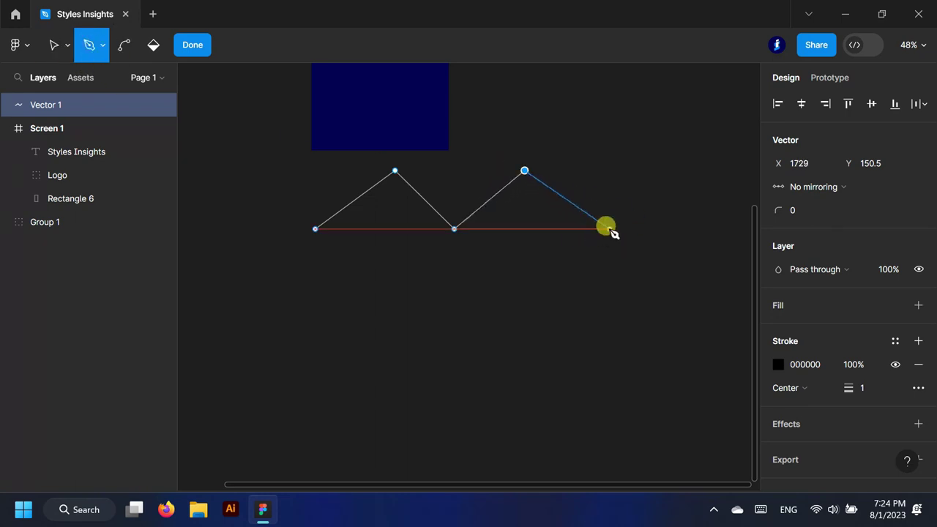
pyautogui.click(585, 229)
pyautogui.click(666, 171)
pyautogui.click(722, 230)
pyautogui.scroll(-5, 722, 229)
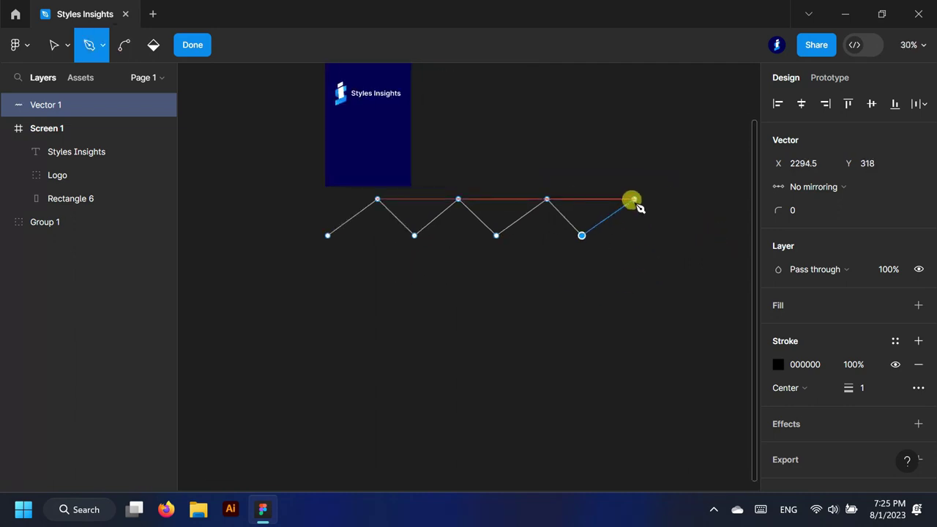
pyautogui.click(631, 200)
pyautogui.click(675, 235)
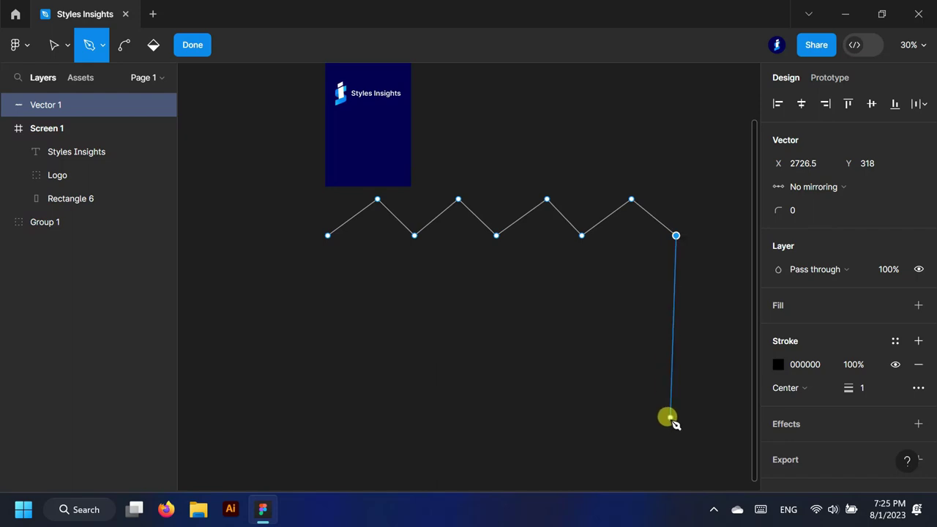
# Step: Close the zigzag path with two straight vertical sides and a flat bottom edge
pyautogui.click(675, 428)
pyautogui.click(327, 428)
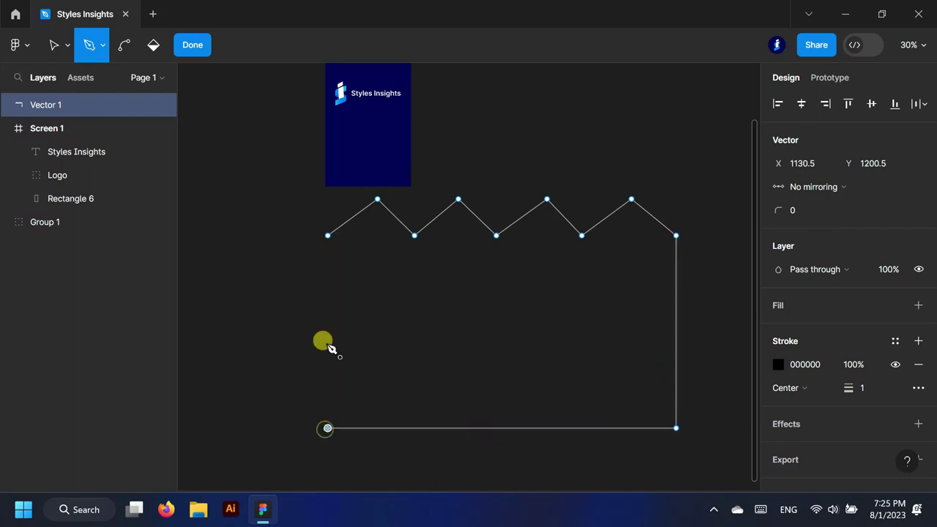
pyautogui.click(327, 235)
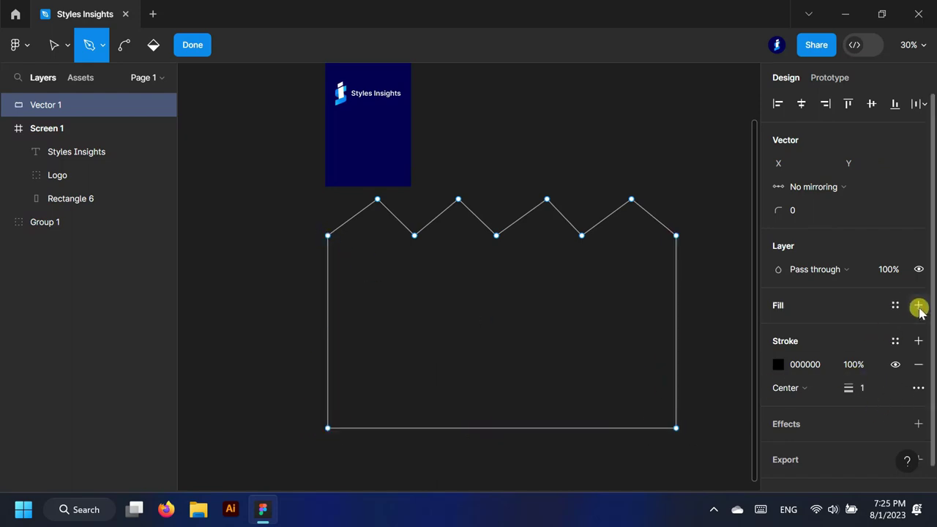
# Step: Add a fill to the zigzag shape and sample the bright blue 114FEE from the third swatch
pyautogui.click(918, 306)
pyautogui.click(779, 328)
pyautogui.scroll(5, 289, 289)
pyautogui.click(605, 325)
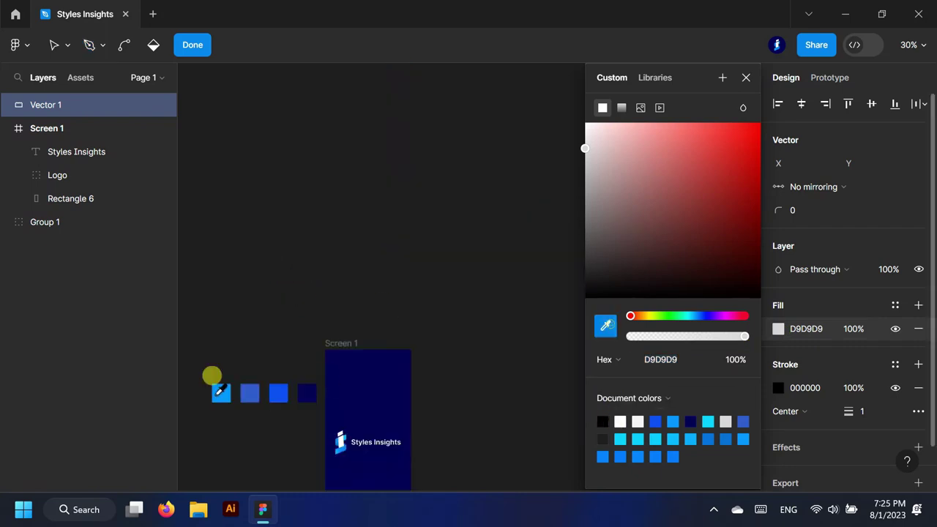
pyautogui.click(278, 393)
pyautogui.scroll(-5, 359, 305)
pyautogui.scroll(-2, 388, 344)
pyautogui.click(853, 341)
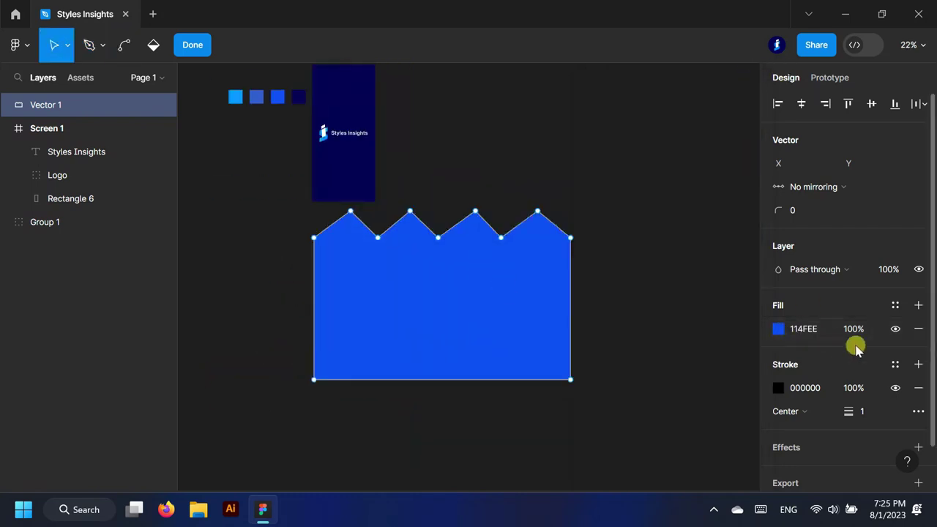
# Step: Remove the zigzag shape's stroke and shift its first and last peaks slightly outward
pyautogui.click(918, 388)
pyautogui.keyDown('ctrl'); pyautogui.scroll(4, 341, 195); pyautogui.keyUp('ctrl')
pyautogui.press('v')
pyautogui.moveTo(352, 213); pyautogui.dragTo(344, 213)
pyautogui.click(616, 213)
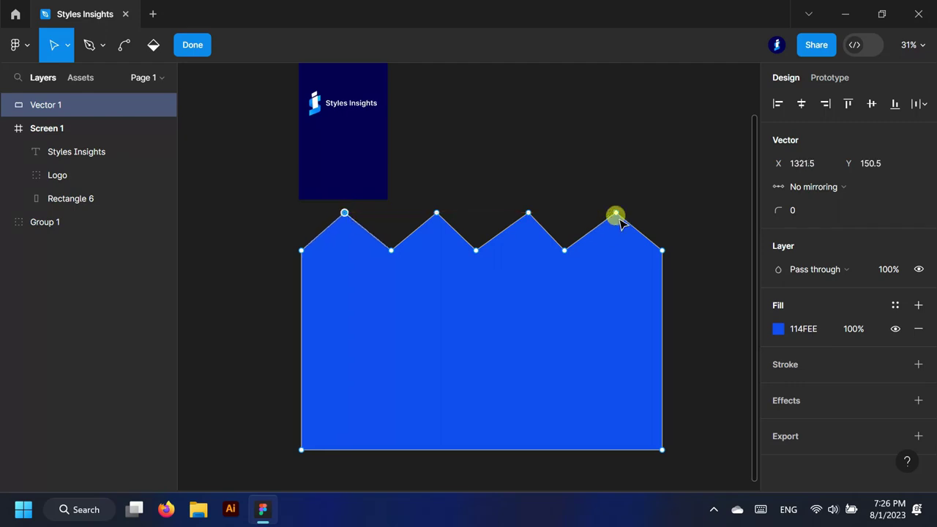
pyautogui.moveTo(615, 213); pyautogui.dragTo(621, 213)
# Step: Curve the four peaks and the three valleys between them into a smooth wave with the Bend tool
pyautogui.click(95, 42)
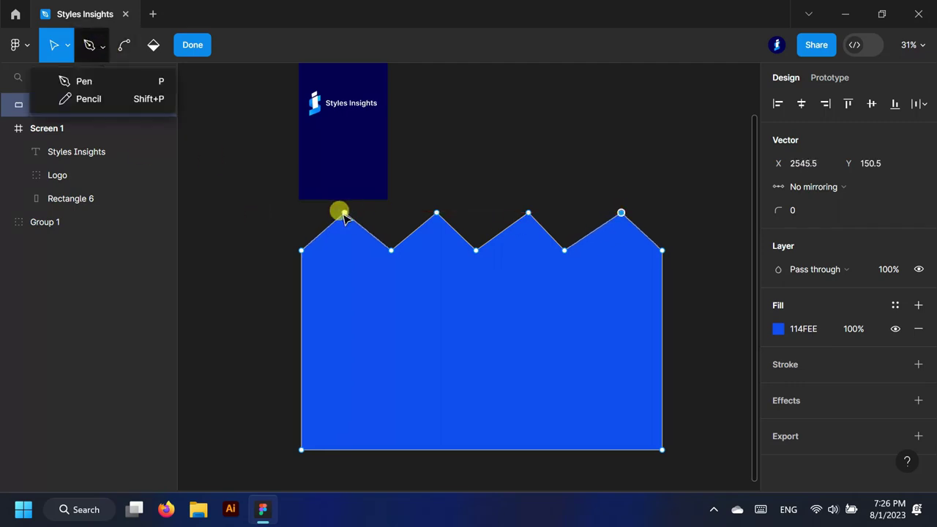
pyautogui.click(124, 44)
pyautogui.moveTo(344, 213); pyautogui.dragTo(367, 213)
pyautogui.moveTo(390, 250); pyautogui.dragTo(414, 250)
pyautogui.moveTo(436, 213); pyautogui.dragTo(459, 213)
pyautogui.moveTo(476, 250); pyautogui.dragTo(499, 250)
pyautogui.moveTo(528, 213); pyautogui.dragTo(549, 216)
pyautogui.moveTo(564, 251); pyautogui.dragTo(591, 256)
pyautogui.moveTo(621, 213); pyautogui.dragTo(643, 216)
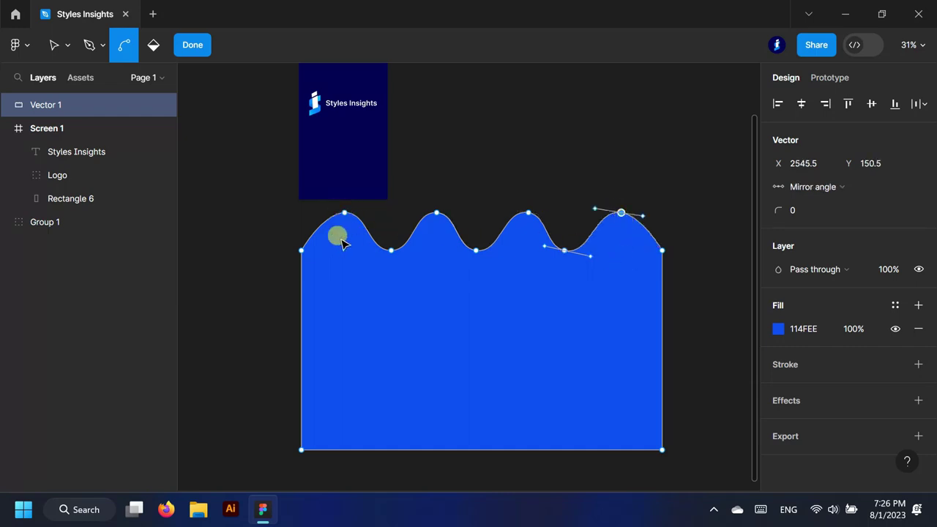
pyautogui.click(344, 213)
pyautogui.hotkey('ctrl', 'z')
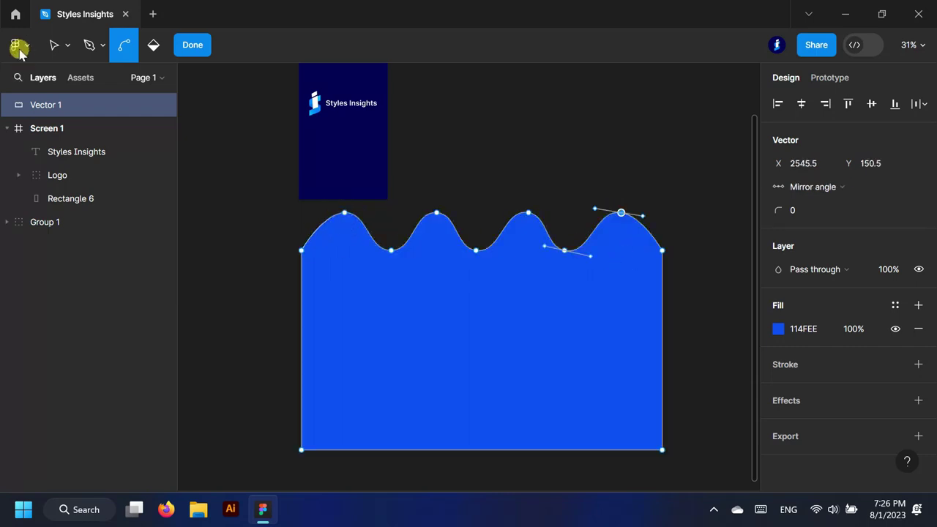
# Step: Lower the wave's first three peaks slightly so the crests are uneven, and finish editing the shape
pyautogui.click(53, 45)
pyautogui.moveTo(343, 212); pyautogui.dragTo(338, 220)
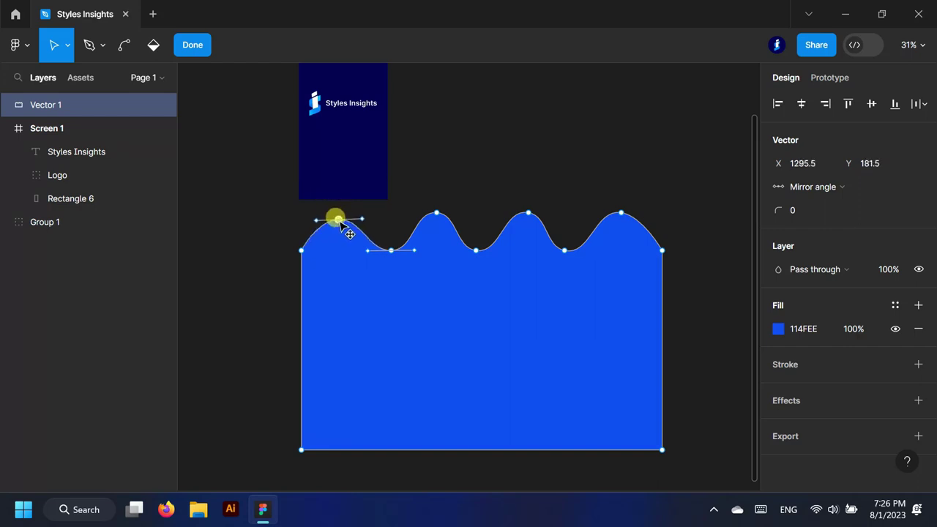
pyautogui.moveTo(436, 213); pyautogui.dragTo(435, 221)
pyautogui.moveTo(527, 213)
pyautogui.mouseDown()
pyautogui.moveTo(524, 226)
pyautogui.moveTo(523, 216)
pyautogui.mouseUp()
pyautogui.moveTo(620, 212); pyautogui.dragTo(620, 212)
pyautogui.click(192, 44)
# Step: Duplicate the wave shape twice and offset the copies horizontally so their crests alternate
pyautogui.click(527, 123)
pyautogui.scroll(-3, 435, 319)
pyautogui.click(467, 359)
pyautogui.scroll(3, 407, 259)
pyautogui.moveTo(442, 351); pyautogui.dragTo(429, 335)
pyautogui.scroll(-3, 435, 286)
pyautogui.moveTo(580, 168); pyautogui.dragTo(523, 168)
# Step: Recolor the Vector 2 wave with the medium blue 325CC8 sampled from the second swatch
pyautogui.click(690, 150)
pyautogui.scroll(5, 393, 313)
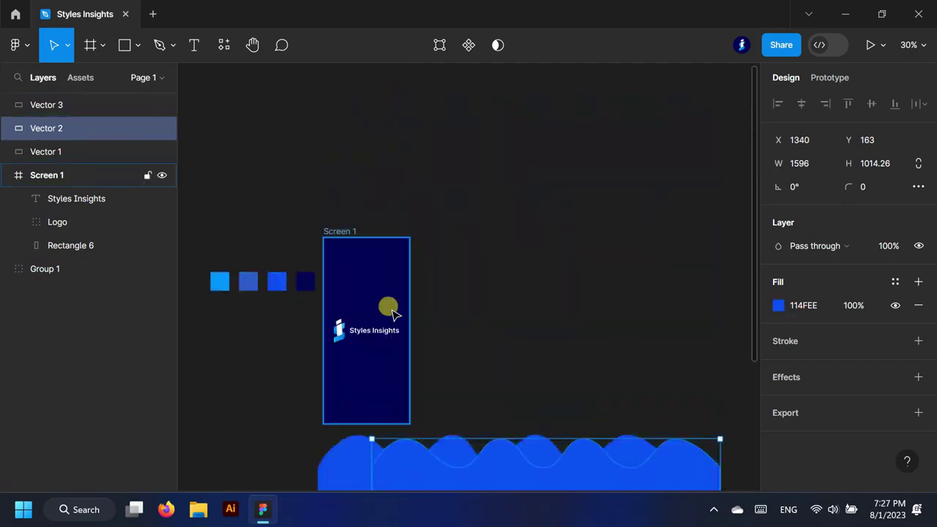
pyautogui.scroll(-1, 394, 313)
pyautogui.click(778, 305)
pyautogui.click(606, 325)
pyautogui.click(248, 251)
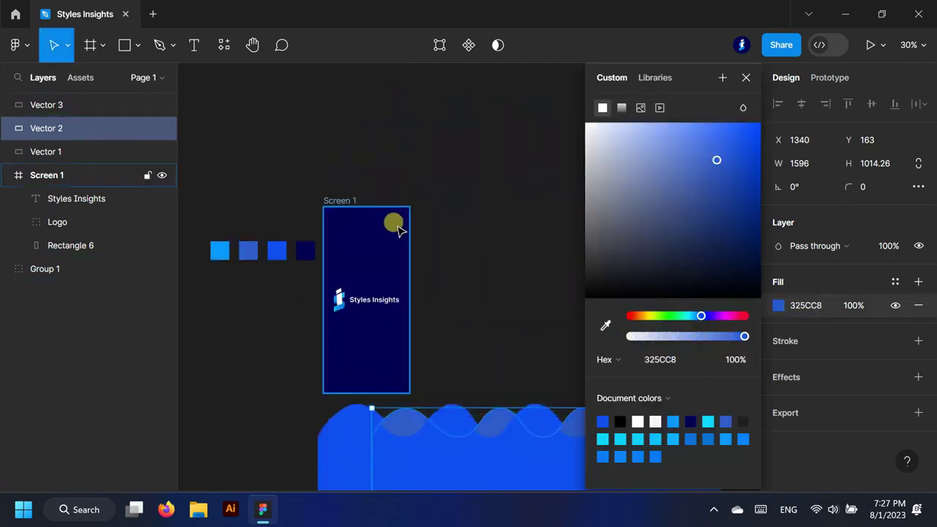
# Step: Recolor the front wave, Vector 3, with the light blue 029CFD sampled from the first swatch
pyautogui.scroll(-5, 395, 231)
pyautogui.click(412, 310)
pyautogui.click(778, 306)
pyautogui.click(605, 325)
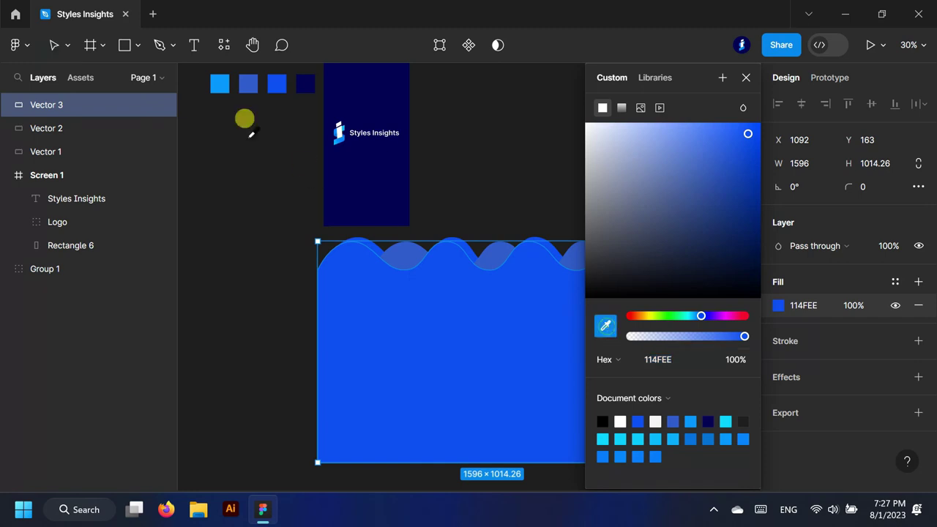
pyautogui.click(219, 84)
pyautogui.click(212, 215)
pyautogui.scroll(-2, 212, 216)
pyautogui.scroll(5, 461, 293)
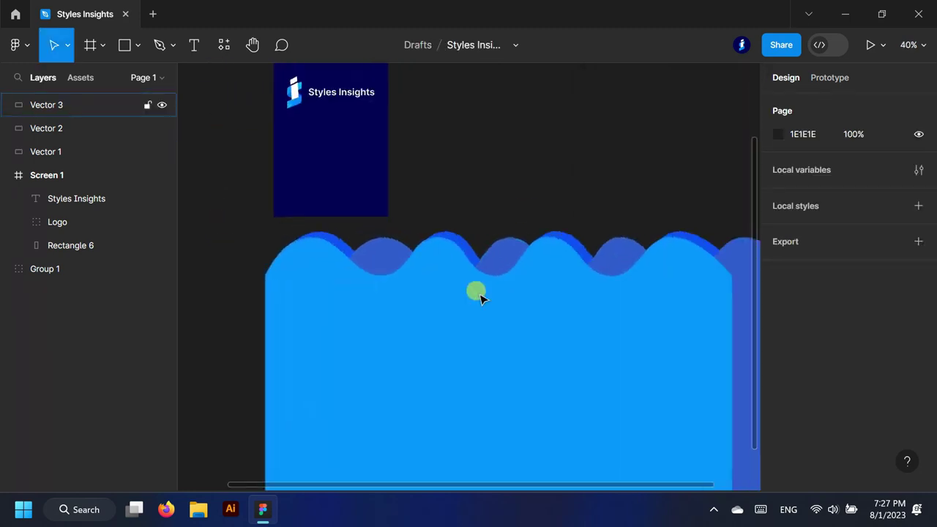
# Step: Move the light blue front wave slightly down so more of the waves behind it shows
pyautogui.click(463, 296)
pyautogui.moveTo(510, 301)
pyautogui.mouseDown()
pyautogui.moveTo(538, 304)
pyautogui.moveTo(530, 322)
pyautogui.moveTo(510, 307)
pyautogui.mouseUp()
pyautogui.click(437, 222)
pyautogui.scroll(-3, 437, 221)
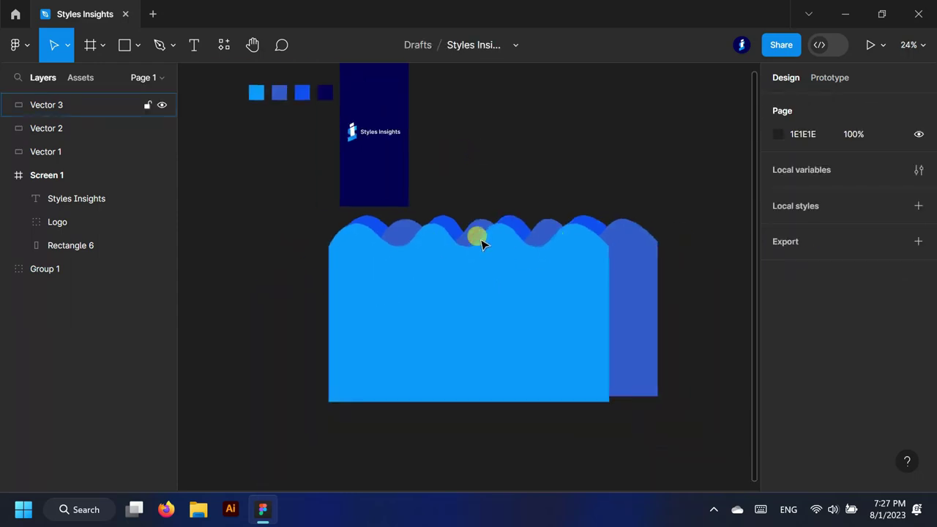
# Step: Widen all three waves together to about 2020 × 1062 and move them up over the lower part of Screen 1
pyautogui.click(44, 151)
pyautogui.keyDown('shift'); pyautogui.click(44, 128); pyautogui.keyUp('shift')
pyautogui.keyDown('shift'); pyautogui.click(44, 105); pyautogui.keyUp('shift')
pyautogui.moveTo(659, 297); pyautogui.dragTo(683, 296)
pyautogui.moveTo(462, 312); pyautogui.dragTo(462, 261)
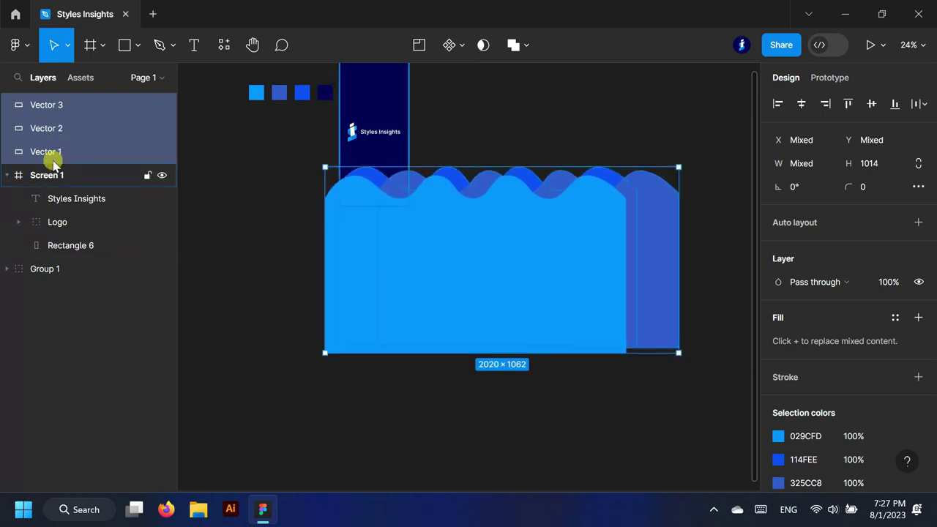
# Step: Group the three waves, place the group in Screen 1 just above Rectangle 6, and lower it to about X -58, Y 731
pyautogui.hotkey('ctrl', 'g')
pyautogui.moveTo(42, 115); pyautogui.dragTo(47, 187)
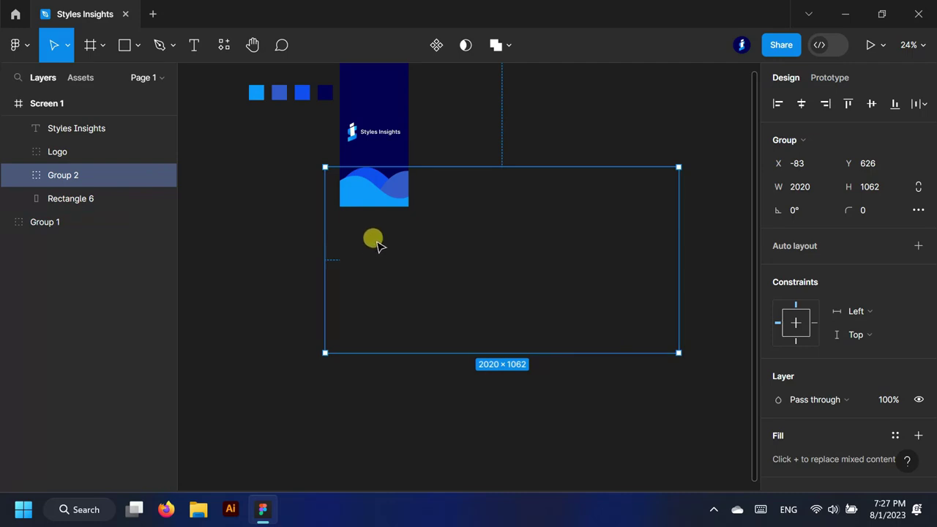
pyautogui.moveTo(388, 206); pyautogui.dragTo(390, 227)
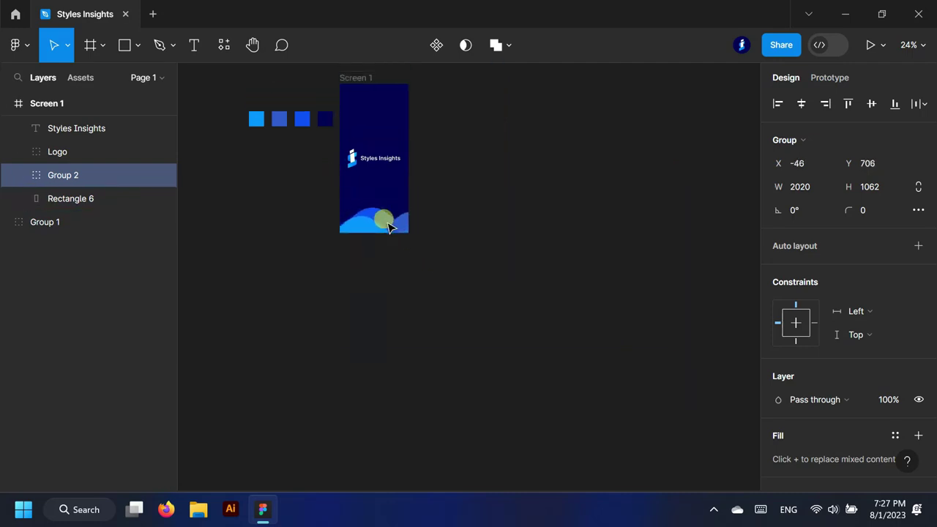
pyautogui.click(257, 292)
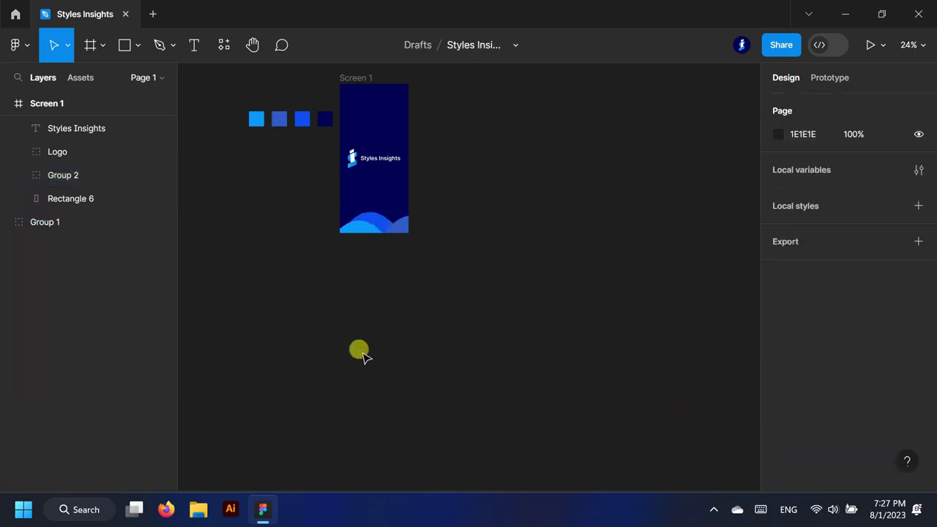
# Step: Duplicate Screen 1 to its right and move the copy's wave group to about X -238, Y 576
pyautogui.scroll(3, 358, 349)
pyautogui.click(6, 103)
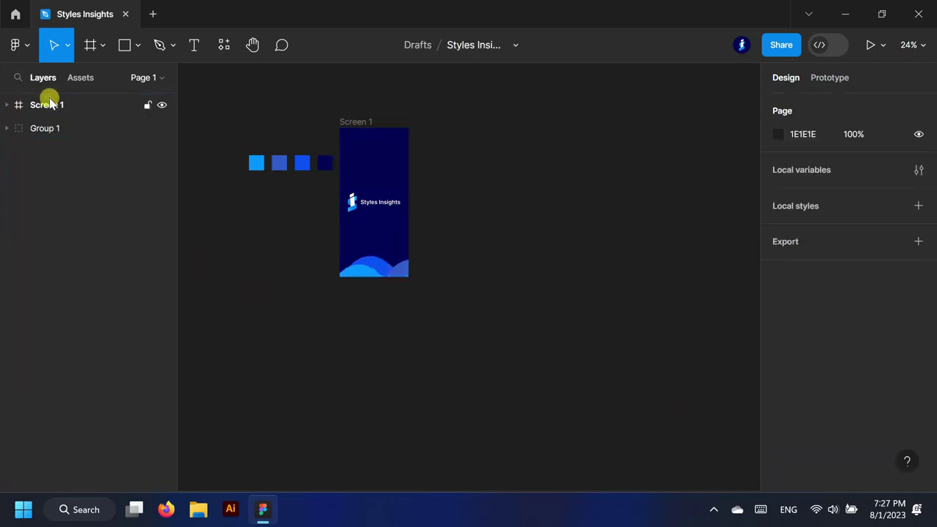
pyautogui.click(42, 101)
pyautogui.hotkey('ctrl', 'd')
pyautogui.moveTo(454, 164); pyautogui.dragTo(481, 161)
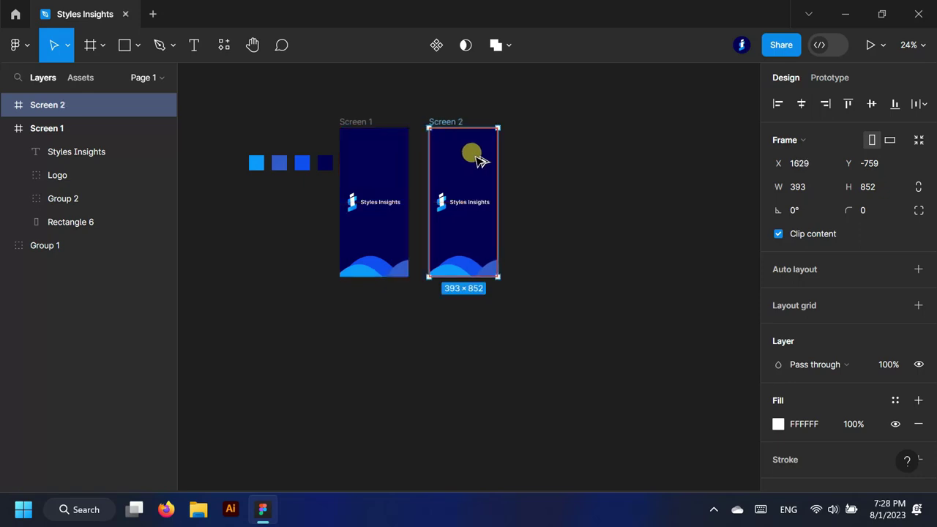
pyautogui.click(6, 128)
pyautogui.click(6, 104)
pyautogui.click(60, 177)
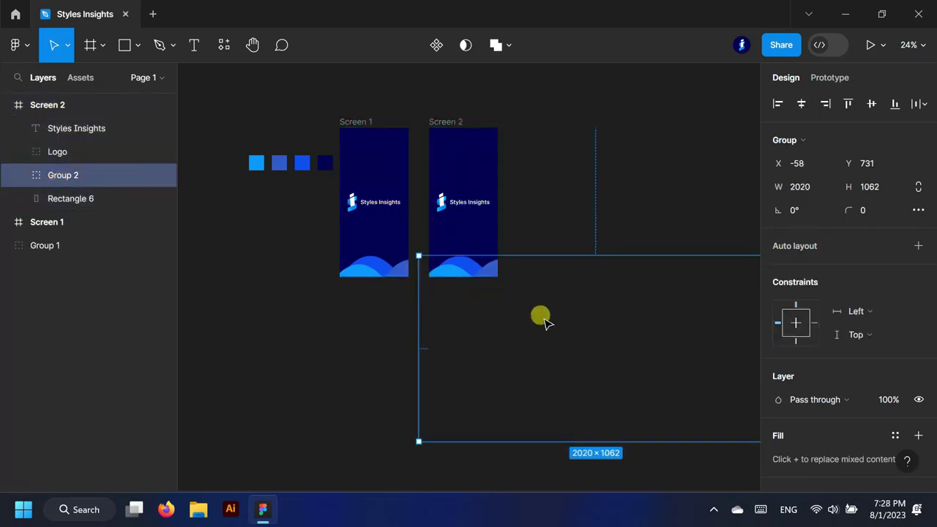
pyautogui.moveTo(564, 326); pyautogui.dragTo(533, 300)
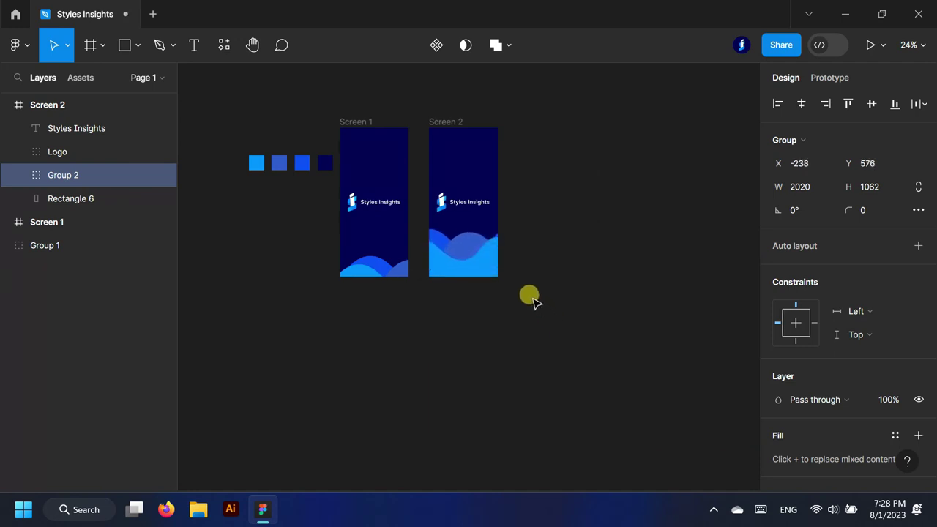
pyautogui.click(7, 104)
# Step: Duplicate Screen 2 to its right and move the copy's wave group to about X -439, Y 470
pyautogui.click(61, 105)
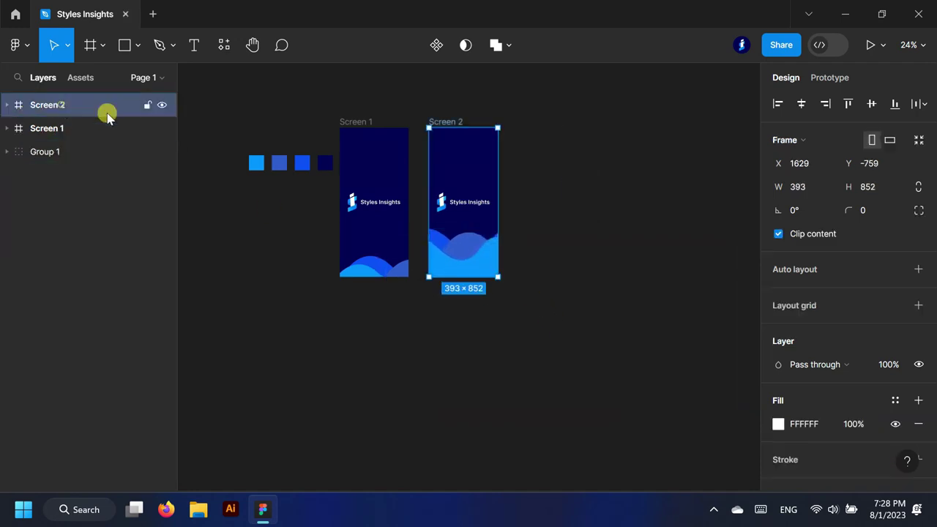
pyautogui.moveTo(465, 162); pyautogui.dragTo(551, 161)
pyautogui.click(8, 128)
pyautogui.click(7, 104)
pyautogui.click(63, 176)
pyautogui.moveTo(626, 302); pyautogui.dragTo(590, 277)
pyautogui.click(7, 104)
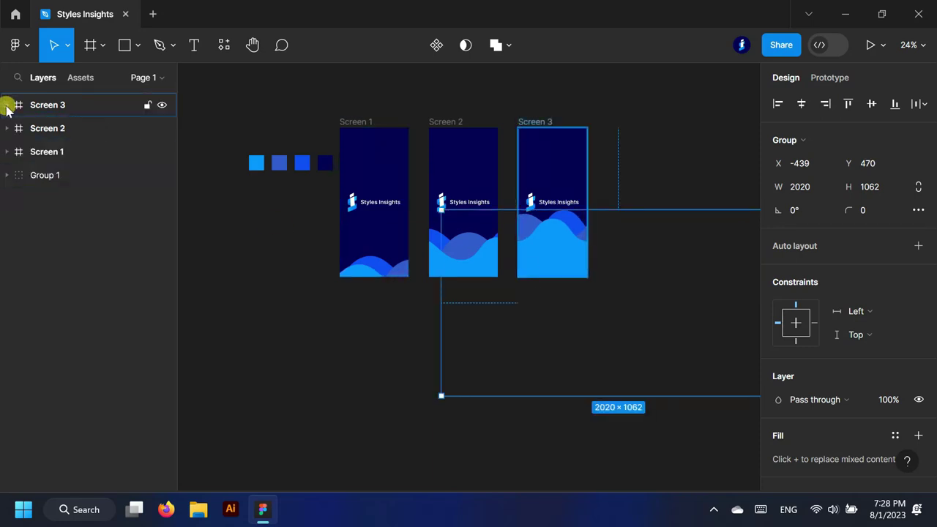
# Step: Duplicate Screen 3 to its right and move the copy's wave group to about X -663, Y 219
pyautogui.click(63, 108)
pyautogui.moveTo(576, 158); pyautogui.dragTo(650, 166)
pyautogui.click(8, 128)
pyautogui.click(7, 105)
pyautogui.click(59, 176)
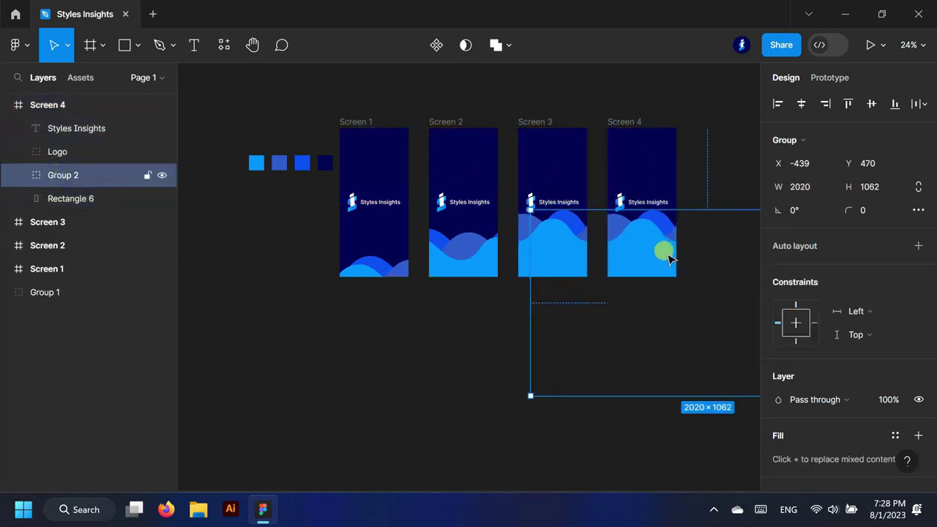
pyautogui.moveTo(666, 254); pyautogui.dragTo(634, 218)
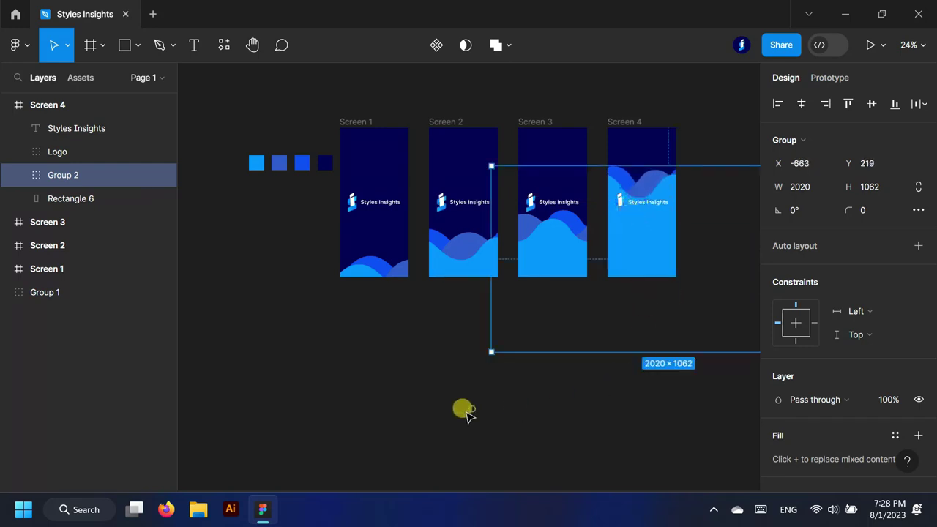
pyautogui.click(353, 308)
# Step: In Screen 4's logo, set the lower ribbon's first gradient color to the dark navy sampled from Screen 3's background
pyautogui.scroll(5, 618, 194)
pyautogui.scroll(4, 624, 212)
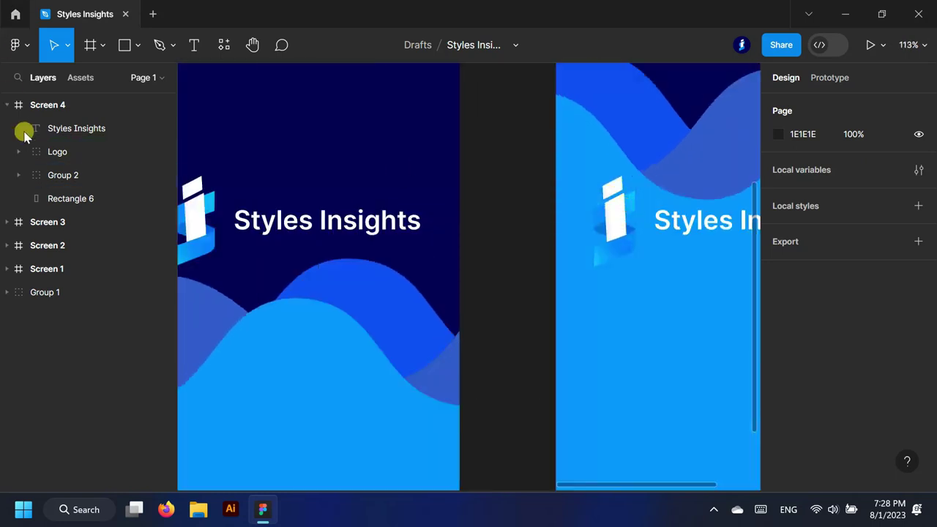
pyautogui.click(18, 152)
pyautogui.click(36, 199)
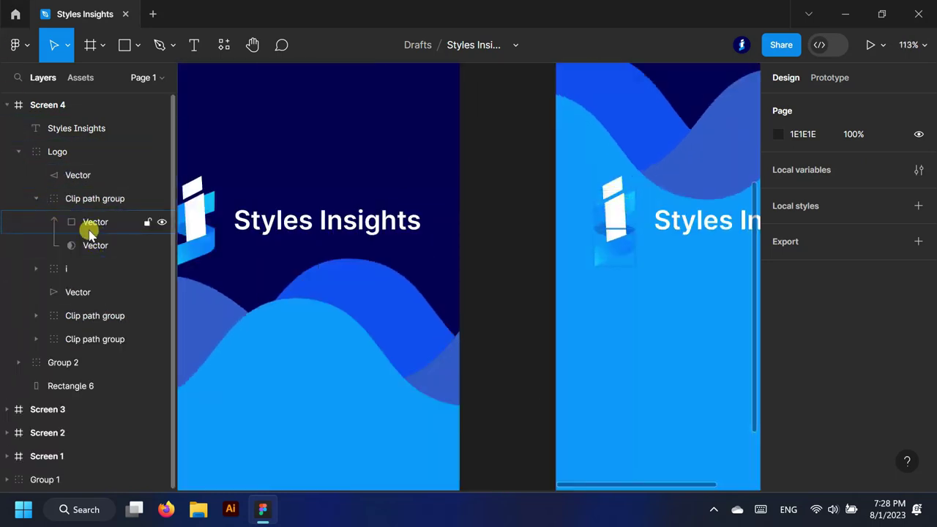
pyautogui.click(90, 222)
pyautogui.scroll(1, 704, 203)
pyautogui.click(780, 400)
pyautogui.click(603, 171)
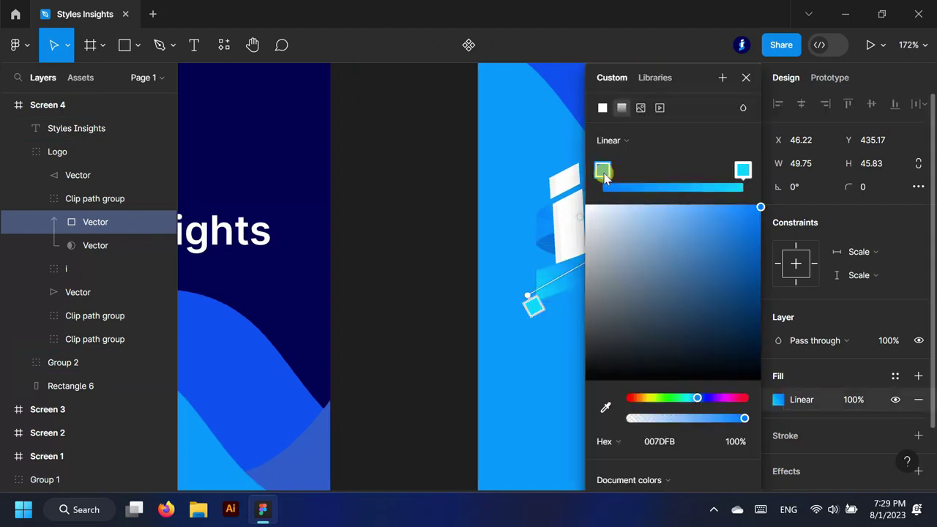
pyautogui.click(603, 409)
pyautogui.click(242, 146)
# Step: Set the lower ribbon's second gradient color to the medium blue 325CC8 sampled from Screen 3's wave
pyautogui.click(742, 169)
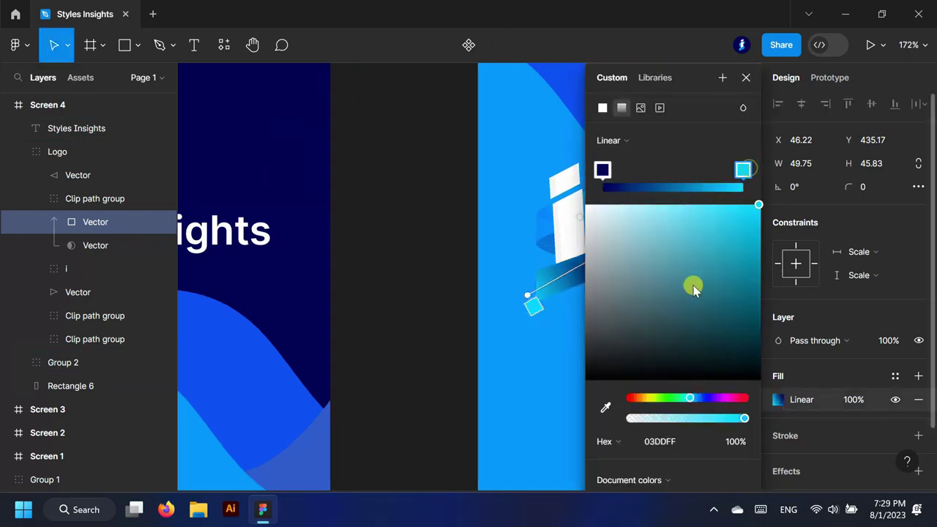
pyautogui.click(605, 407)
pyautogui.click(320, 436)
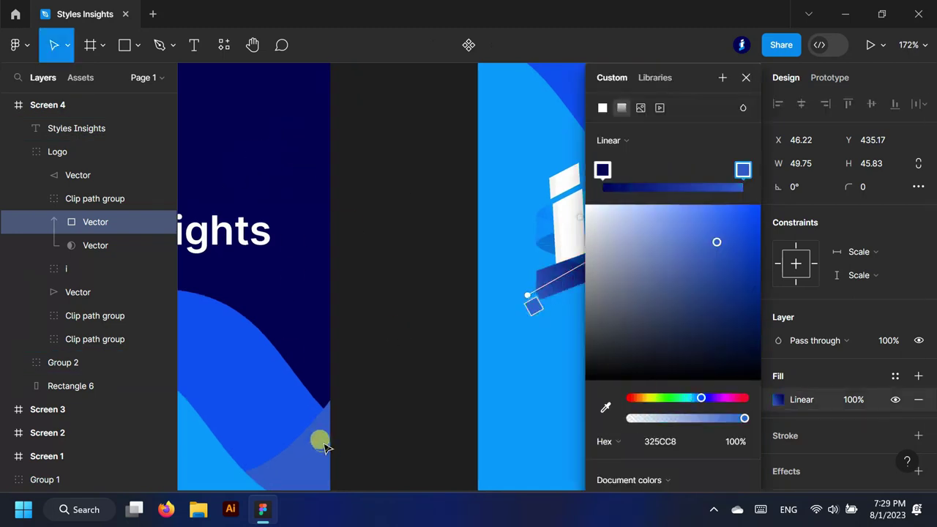
pyautogui.click(745, 78)
# Step: Change the fill of the first Vector in Screen 4's logo, the lower ribbon's shadow, to dark navy 020151
pyautogui.click(76, 175)
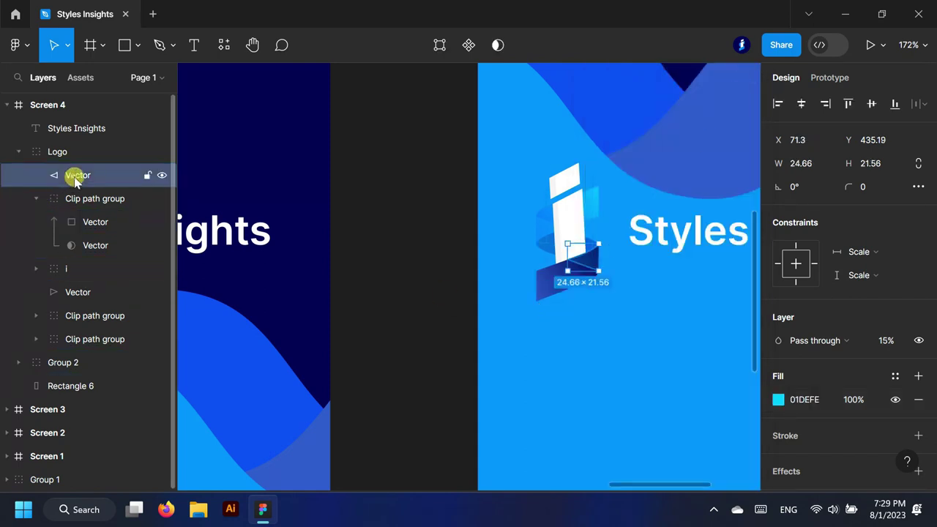
pyautogui.click(378, 260)
pyautogui.click(76, 176)
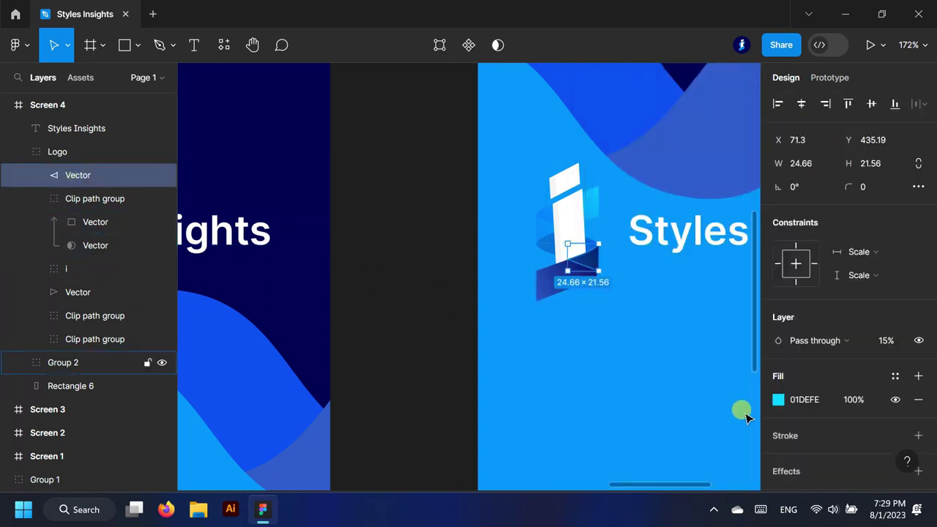
pyautogui.click(778, 399)
pyautogui.click(727, 421)
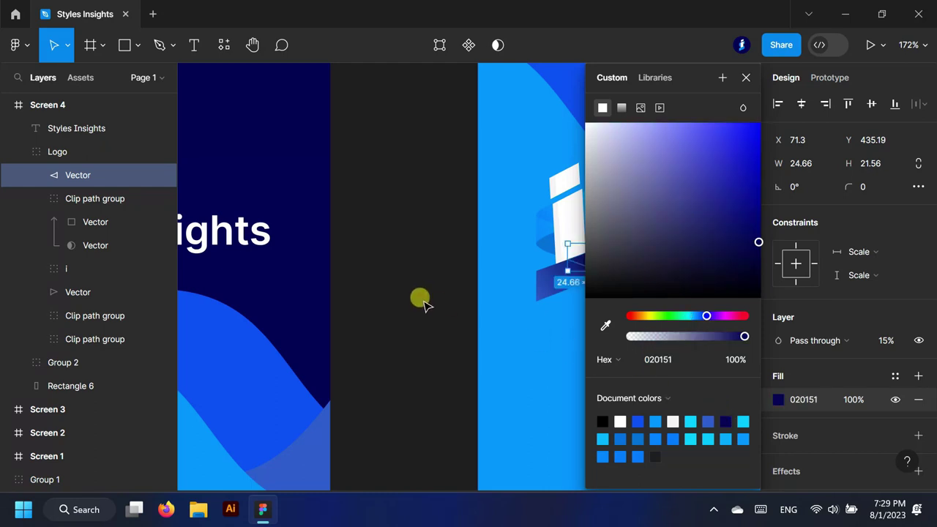
pyautogui.scroll(-3, 407, 315)
pyautogui.click(406, 320)
# Step: Change the fill of the shadow Vector below the i group in Screen 4's logo to dark navy 020151
pyautogui.scroll(4, 527, 279)
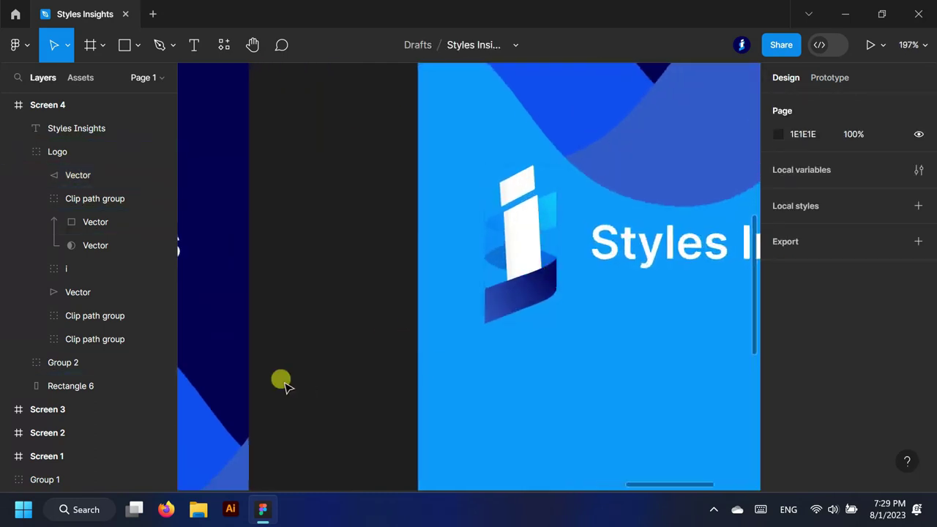
pyautogui.click(36, 198)
pyautogui.click(69, 247)
pyautogui.click(778, 400)
pyautogui.click(690, 421)
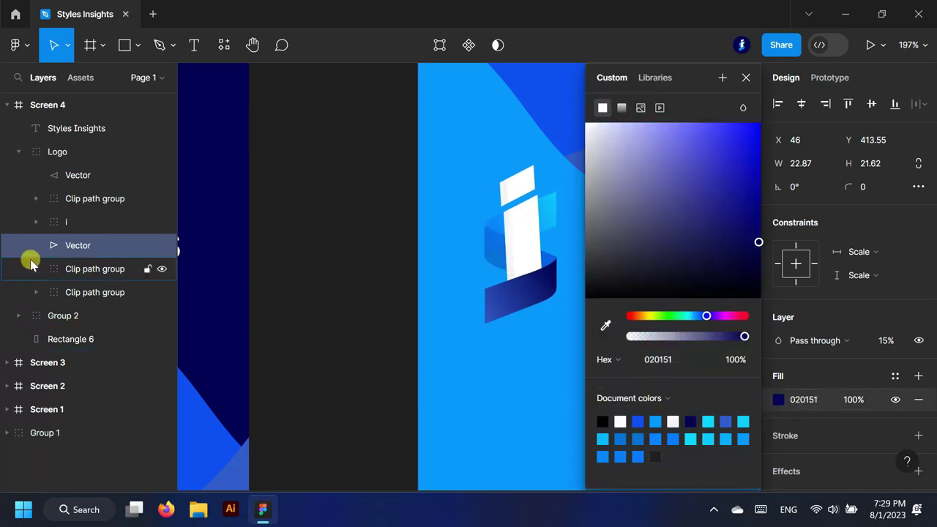
# Step: Recolor the upper ribbon's linear gradient in Screen 4's logo from dark navy 020151 to medium blue 325CC8, sampling both from Screen 3
pyautogui.click(36, 269)
pyautogui.click(81, 292)
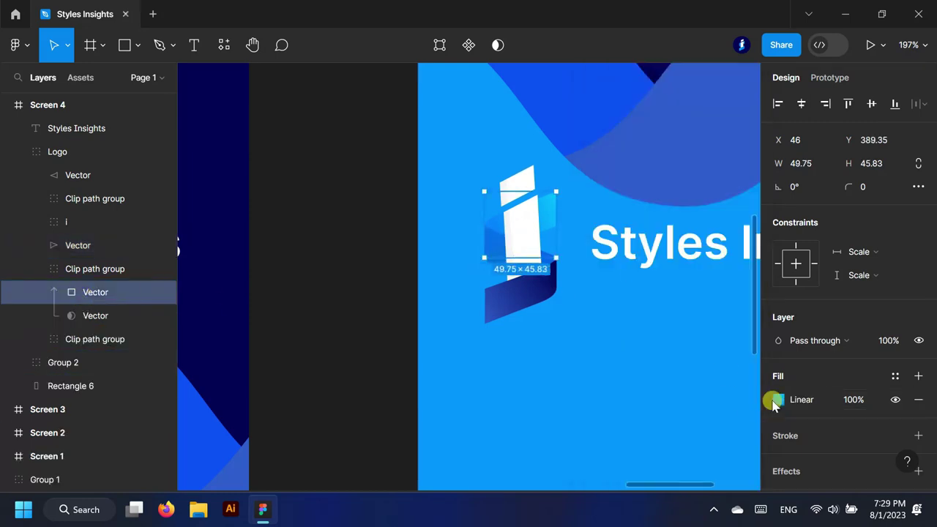
pyautogui.click(778, 400)
pyautogui.click(607, 408)
pyautogui.click(224, 205)
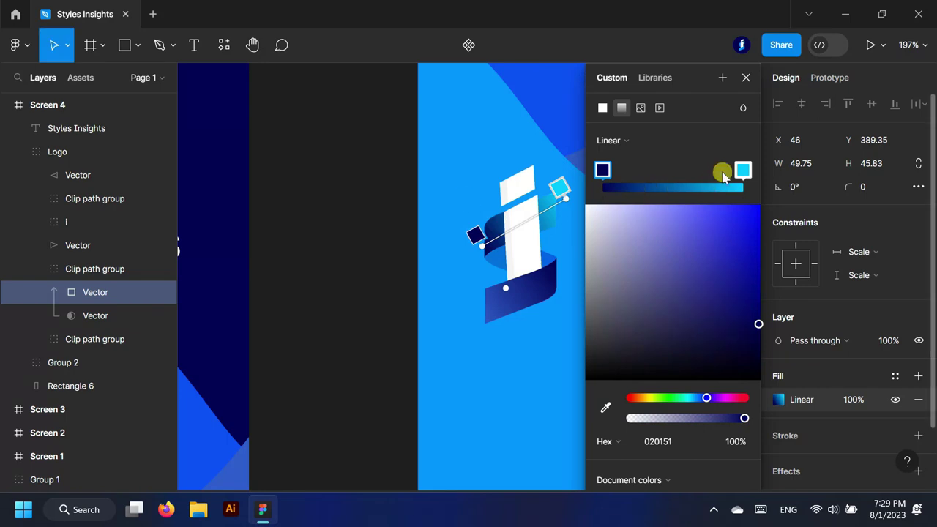
pyautogui.click(743, 169)
pyautogui.scroll(-3, 353, 329)
pyautogui.click(606, 407)
pyautogui.click(226, 320)
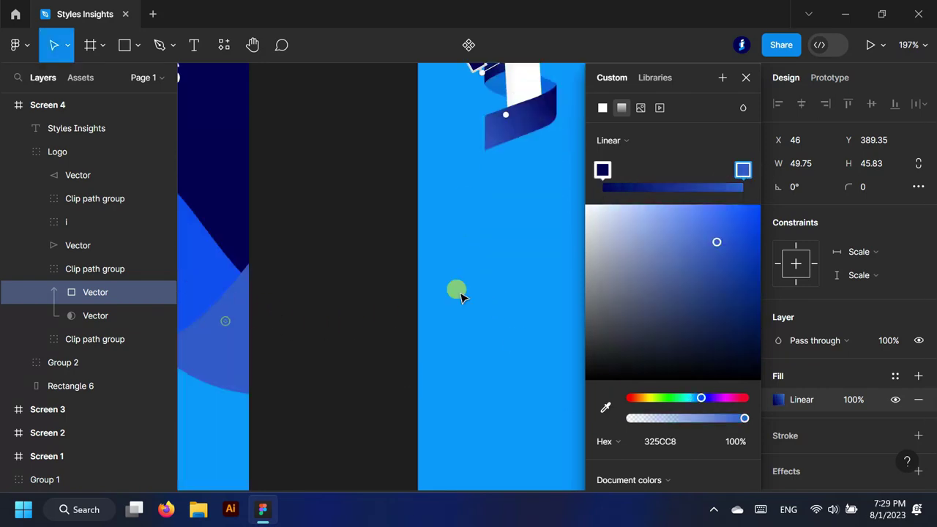
# Step: In the last clip path group of Screen 4's logo, centre the Vector's middle gradient stop and sample medium blue from Screen 3 for the first
pyautogui.scroll(2, 242, 322)
pyautogui.click(747, 78)
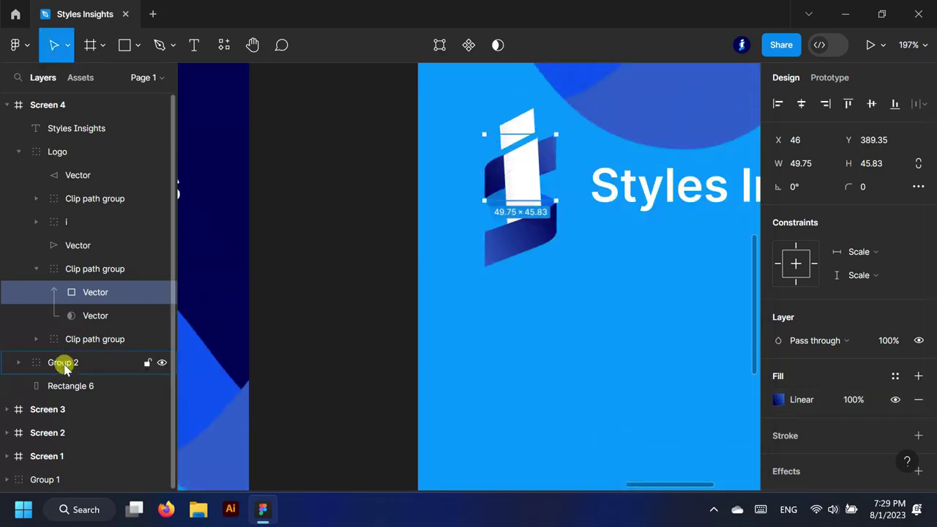
pyautogui.click(36, 269)
pyautogui.click(46, 293)
pyautogui.click(36, 292)
pyautogui.click(85, 322)
pyautogui.click(779, 400)
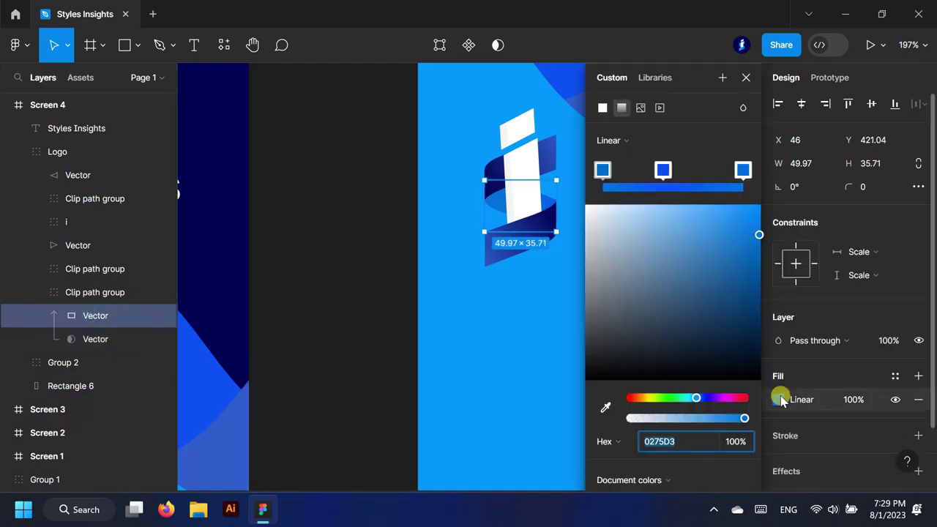
pyautogui.moveTo(670, 169); pyautogui.dragTo(673, 170)
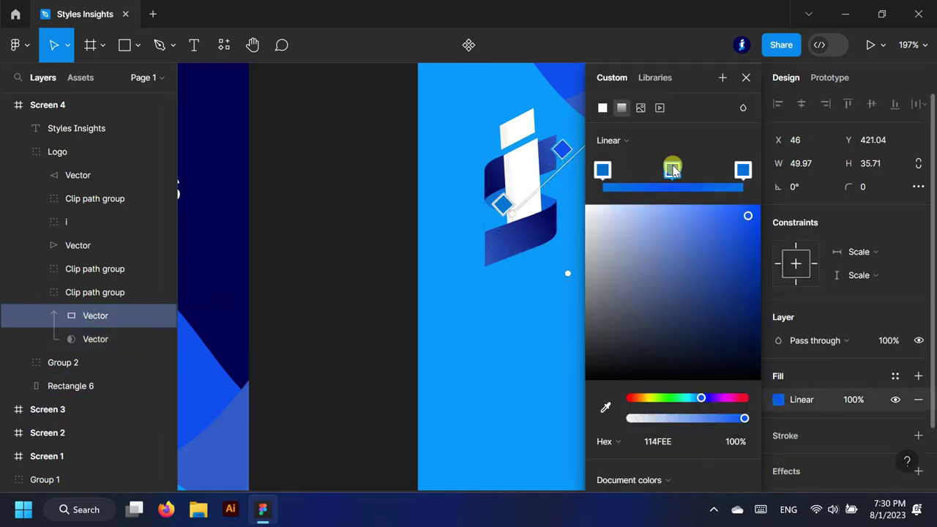
pyautogui.click(607, 176)
pyautogui.press('i')
pyautogui.click(238, 425)
# Step: Recolor that ribbon gradient's first stop to 1A197C, its middle stop to Screen 3's dark navy and its last stop to medium blue
pyautogui.click(672, 170)
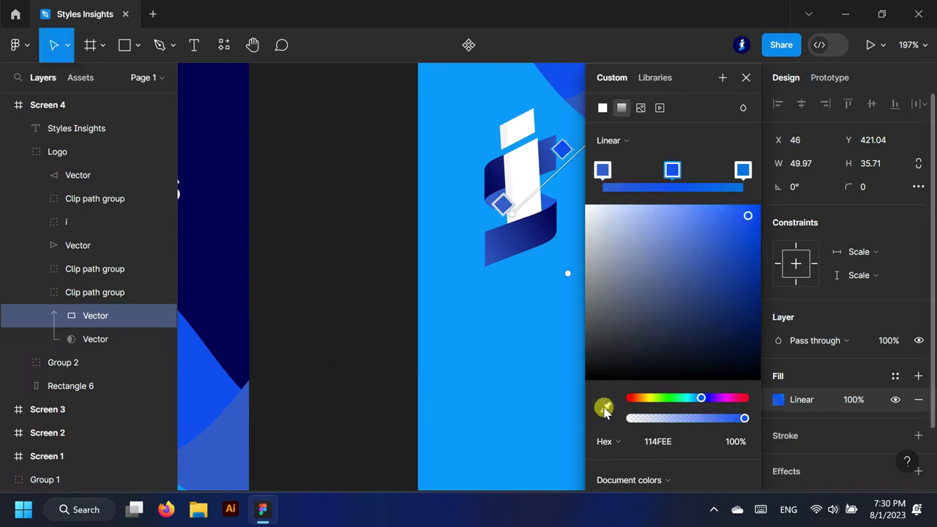
pyautogui.click(606, 407)
pyautogui.click(234, 227)
pyautogui.click(603, 170)
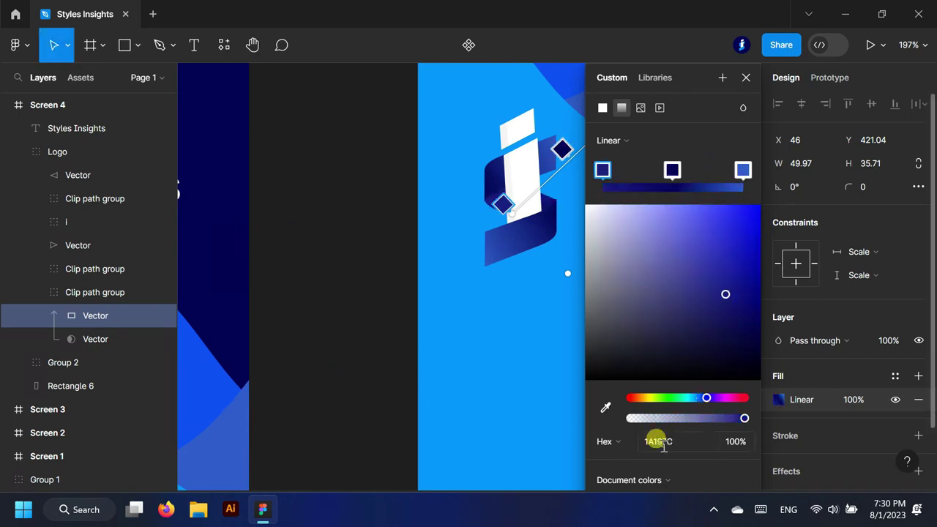
pyautogui.click(746, 77)
pyautogui.click(325, 272)
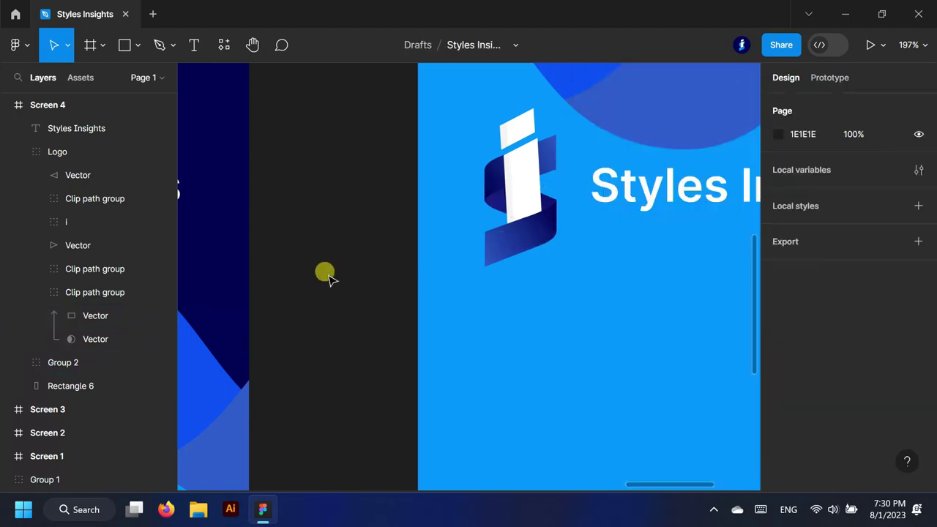
# Step: Duplicate the Screen 4 frame beside the original as Screen 5
pyautogui.scroll(-10, 344, 275)
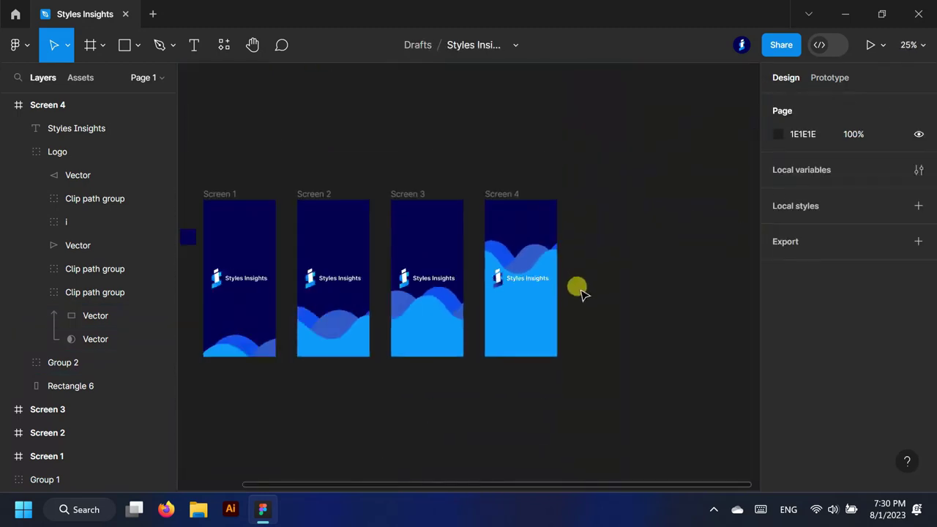
pyautogui.click(19, 151)
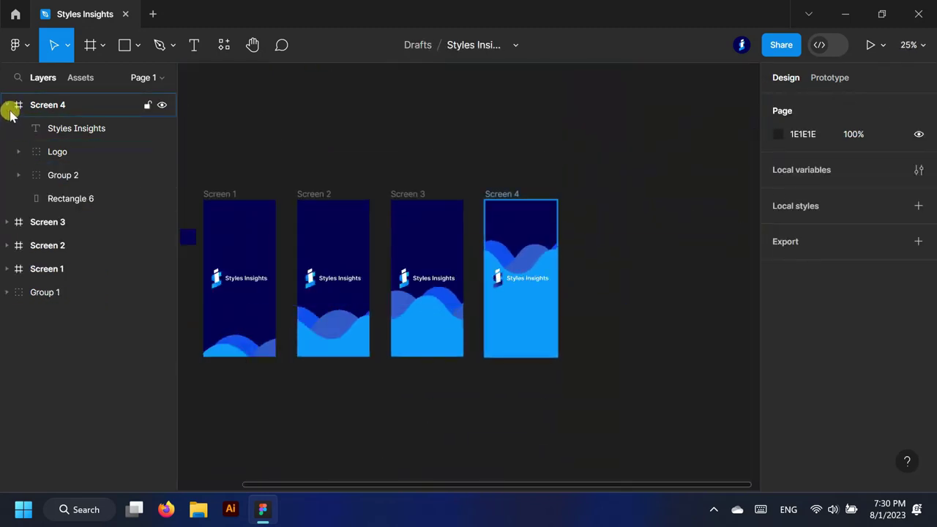
pyautogui.click(9, 110)
pyautogui.moveTo(524, 219); pyautogui.dragTo(619, 219)
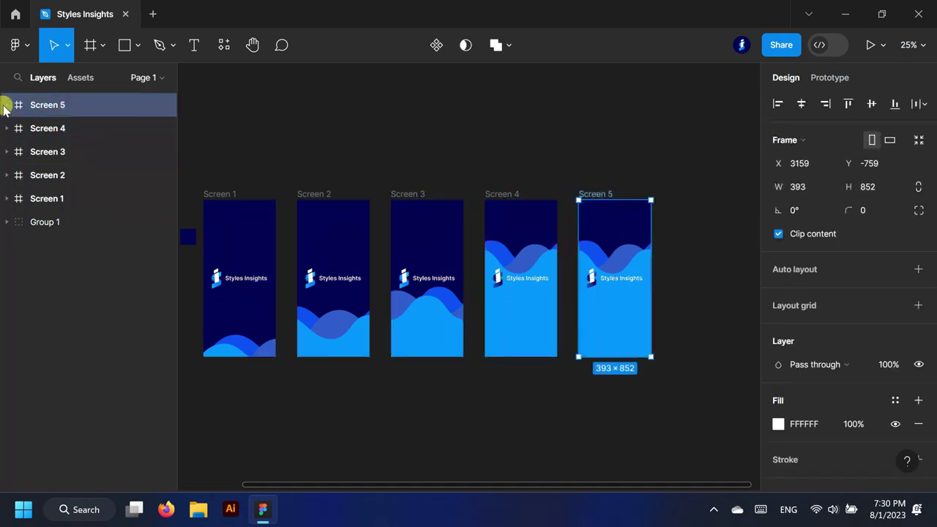
# Step: Move the wave group in Screen 5 up and sideways to X -838, Y 68
pyautogui.click(7, 105)
pyautogui.click(69, 176)
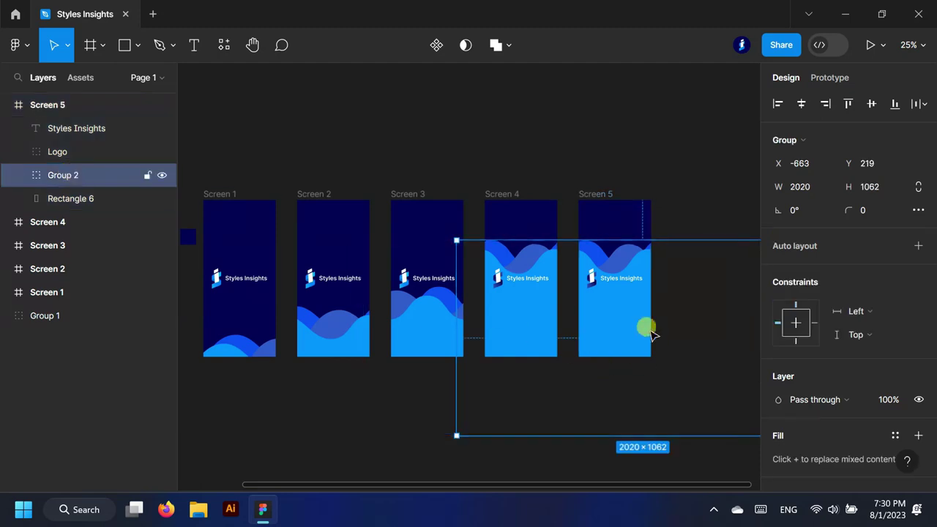
pyautogui.moveTo(641, 317); pyautogui.dragTo(611, 288)
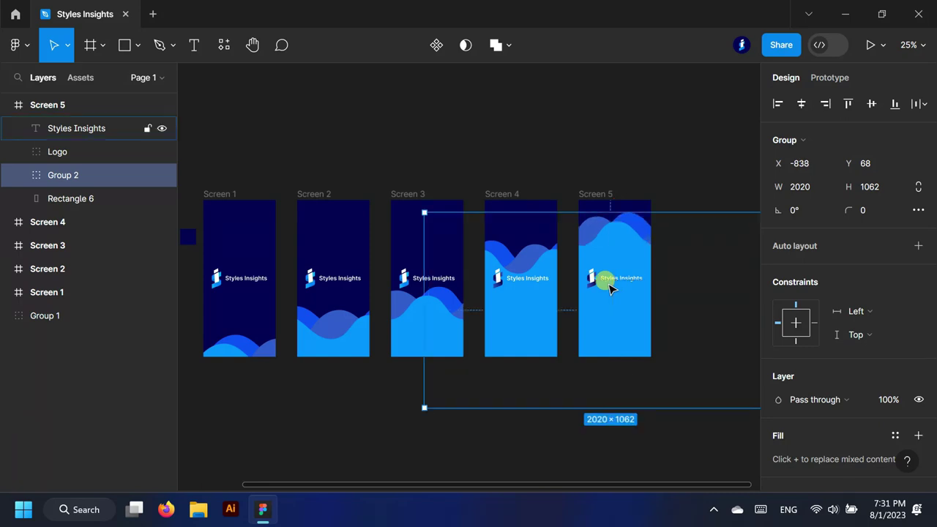
pyautogui.click(7, 105)
pyautogui.press('Escape')
# Step: Duplicate the Screen 5 frame beside the original as Screen 6
pyautogui.scroll(-3, 356, 262)
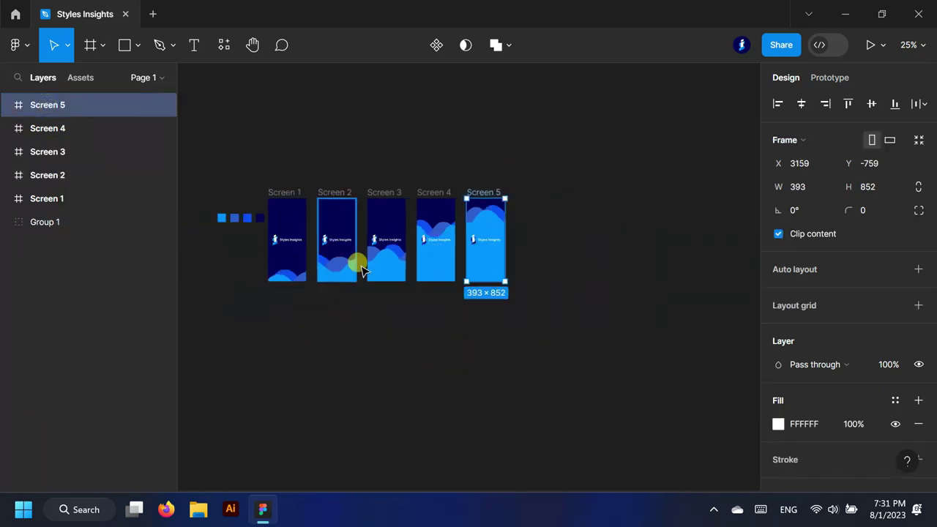
pyautogui.scroll(2, 402, 198)
pyautogui.moveTo(439, 209); pyautogui.dragTo(521, 220)
pyautogui.click(7, 130)
# Step: Raise the wave group in Screen 6 until its light blue area fills the entire frame
pyautogui.click(7, 105)
pyautogui.click(63, 175)
pyautogui.moveTo(533, 214); pyautogui.dragTo(511, 172)
pyautogui.click(605, 337)
pyautogui.scroll(-2, 570, 360)
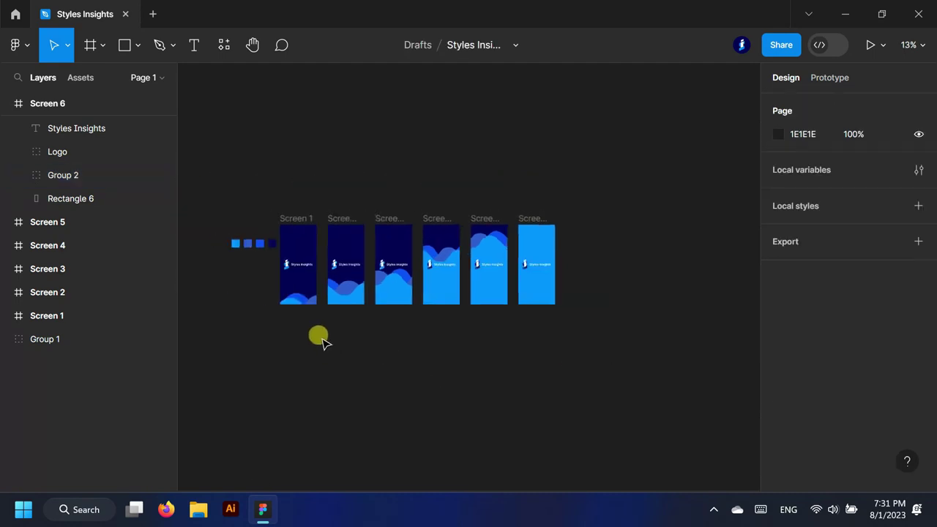
pyautogui.scroll(2, 355, 331)
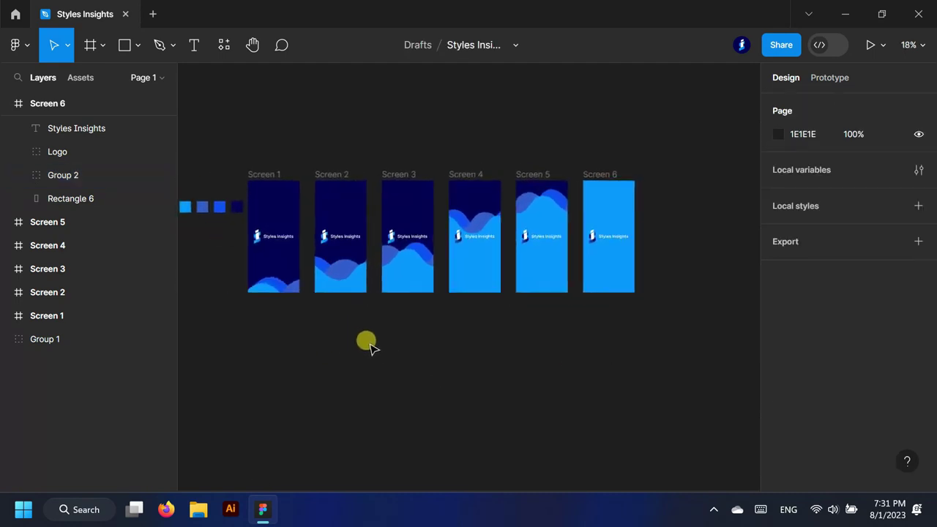
# Step: Delete Group 1, the set of color swatches beside Screen 1
pyautogui.click(7, 104)
pyautogui.click(45, 247)
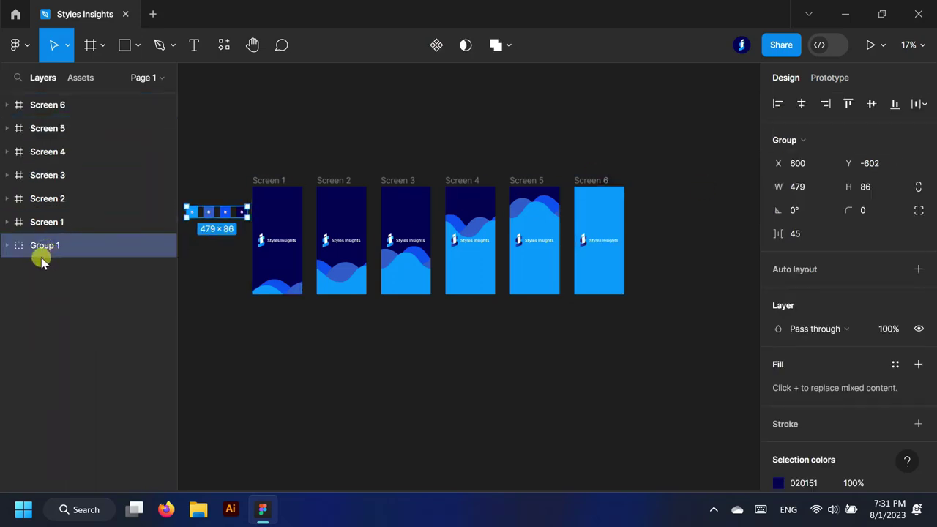
pyautogui.press('Delete')
# Step: Add a prototype connection from Screen 1 to Screen 2 with the After delay trigger
pyautogui.click(37, 222)
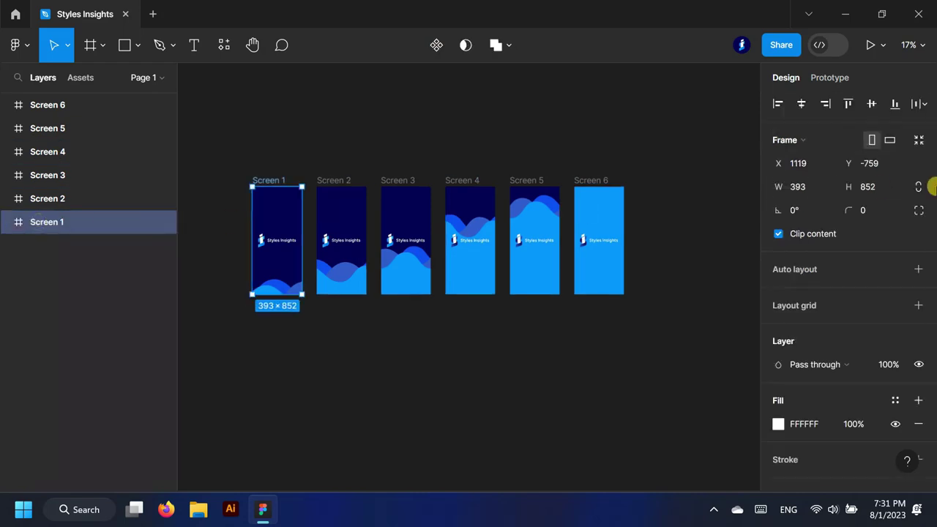
pyautogui.click(832, 79)
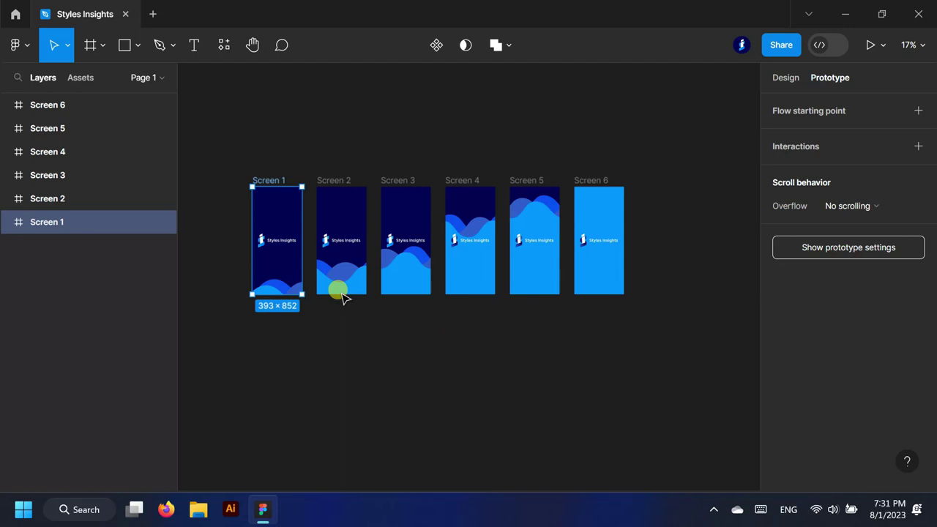
pyautogui.scroll(3, 304, 246)
pyautogui.moveTo(305, 247); pyautogui.dragTo(335, 249)
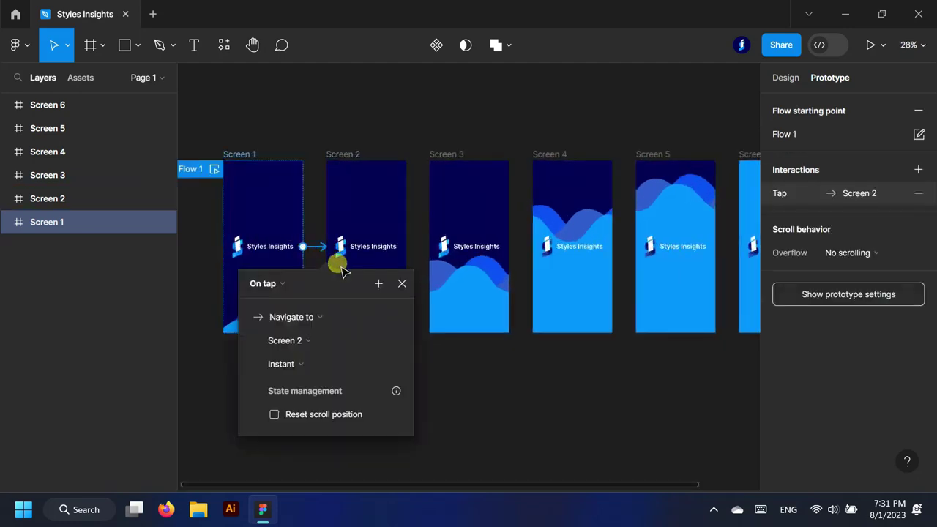
pyautogui.click(284, 284)
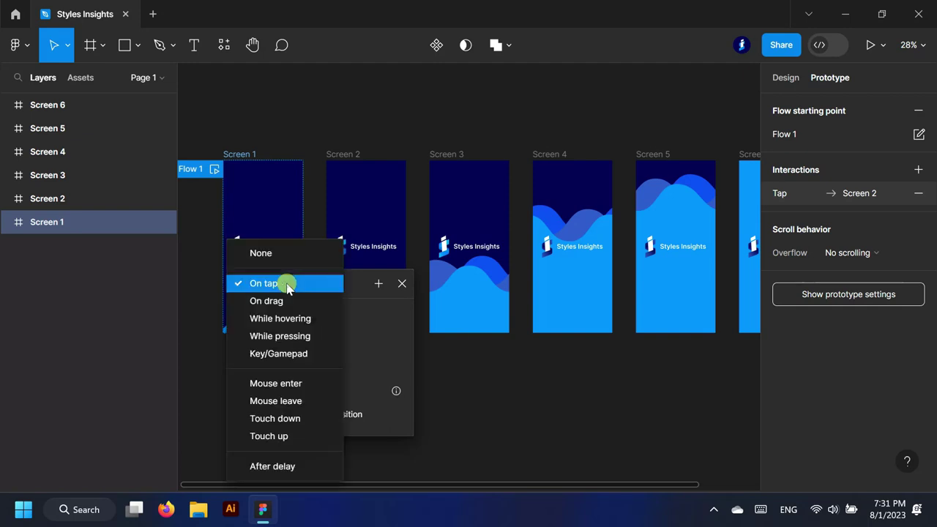
pyautogui.click(278, 468)
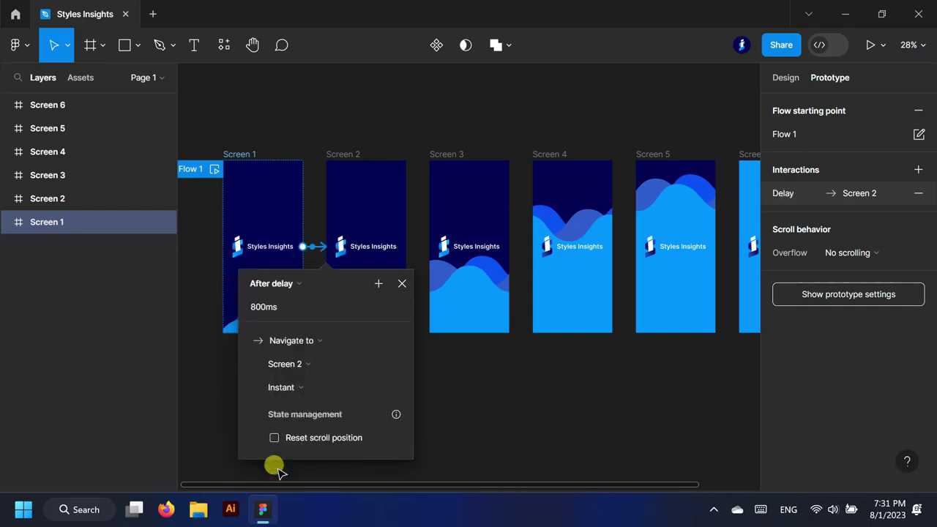
# Step: Set the Screen 1 to Screen 2 transition to a 1 ms delay, Smart animate and Linear easing
pyautogui.click(379, 364)
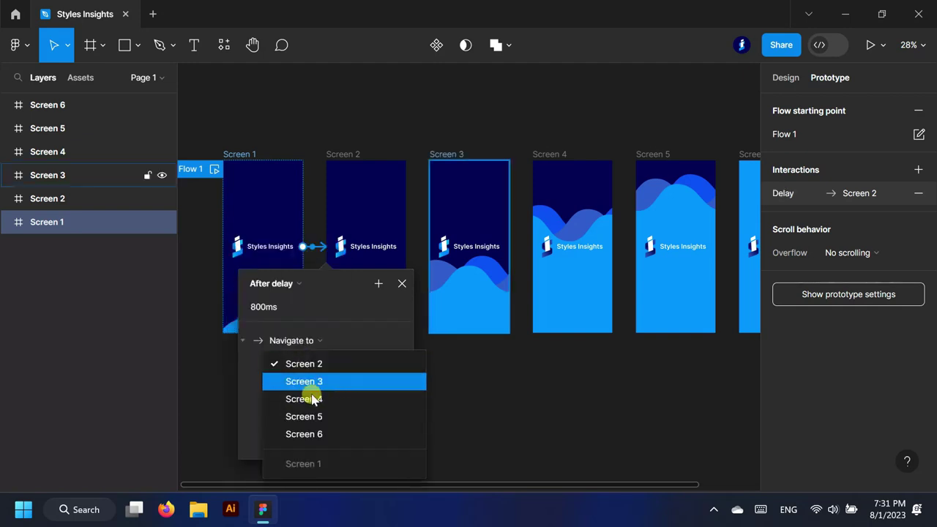
pyautogui.click(349, 327)
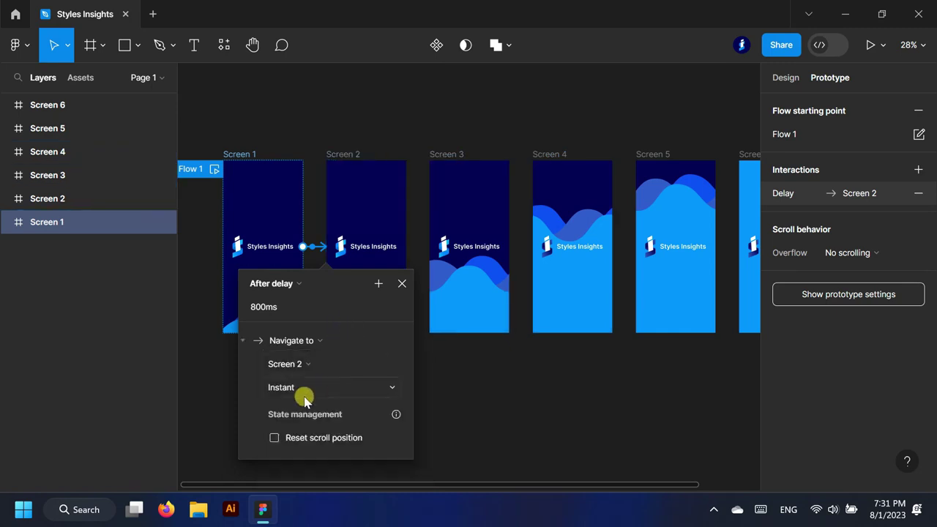
pyautogui.click(378, 390)
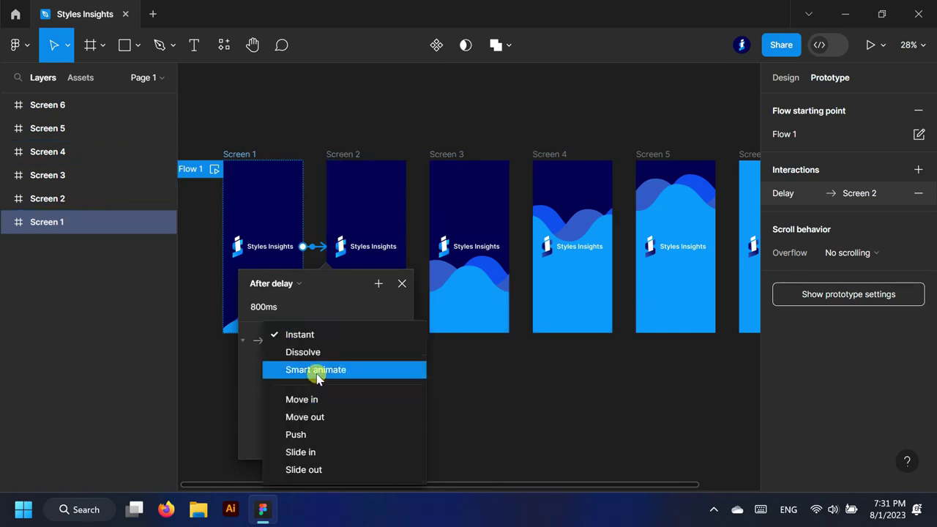
pyautogui.click(317, 371)
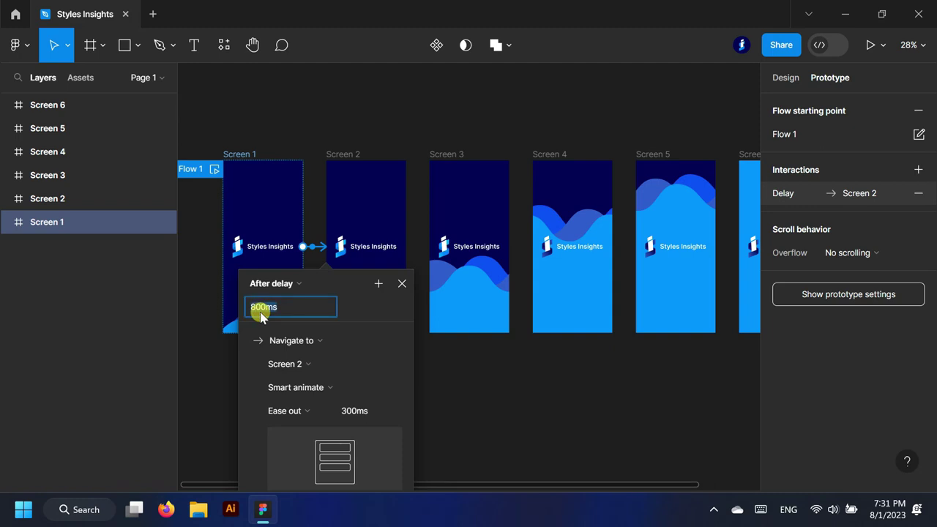
pyautogui.scroll(-2, 366, 326)
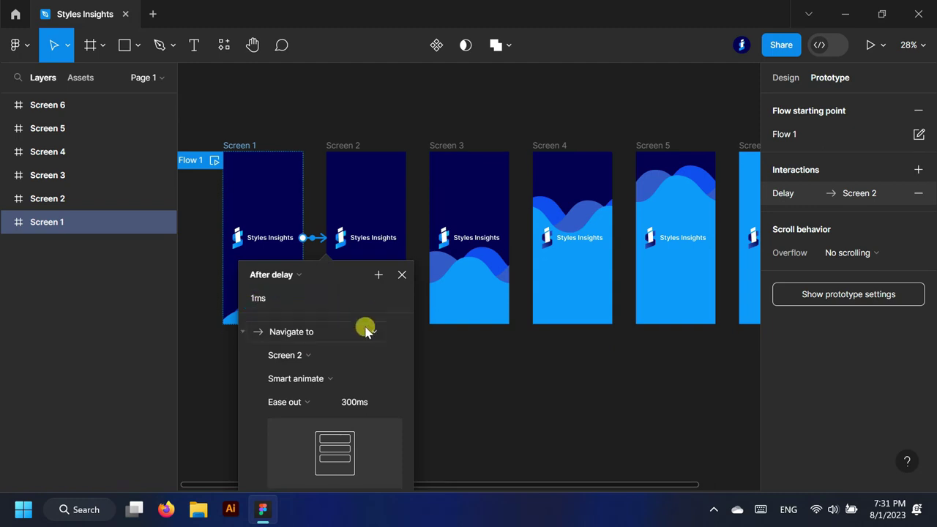
pyautogui.click(328, 375)
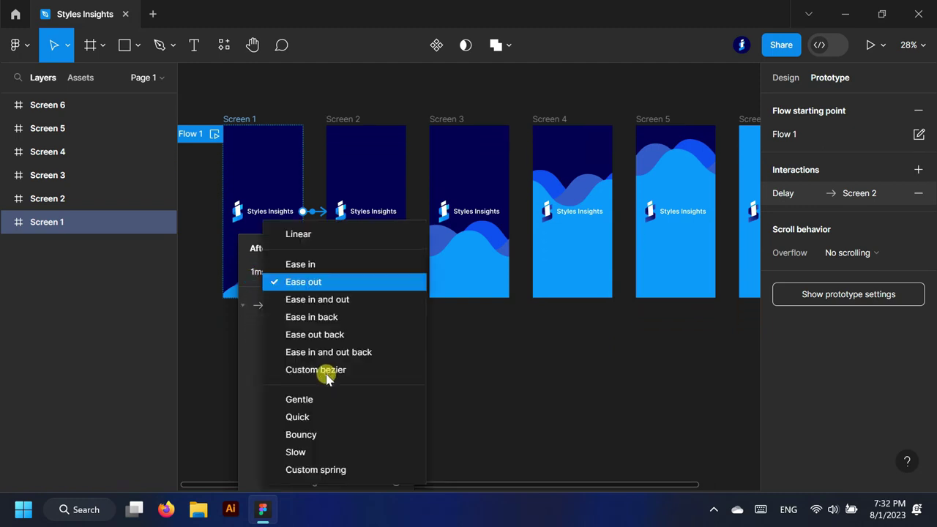
pyautogui.click(319, 235)
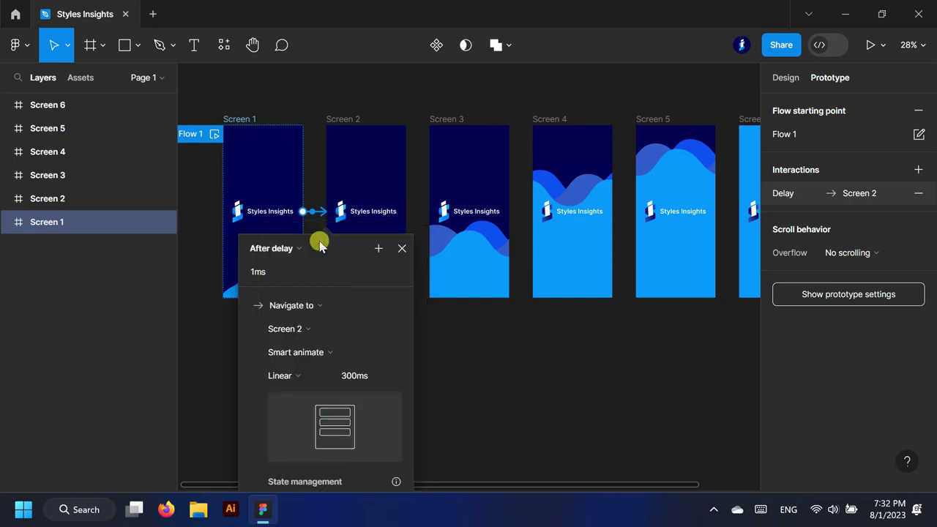
pyautogui.click(483, 359)
# Step: Connect Screen 2 to Screen 3 with an After delay trigger of 1 ms
pyautogui.click(48, 198)
pyautogui.moveTo(405, 211); pyautogui.dragTo(460, 227)
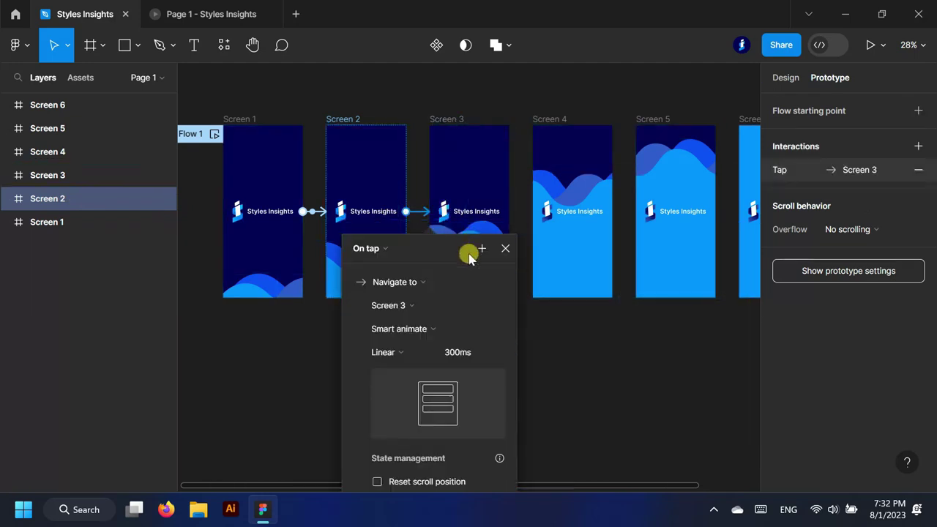
pyautogui.click(393, 250)
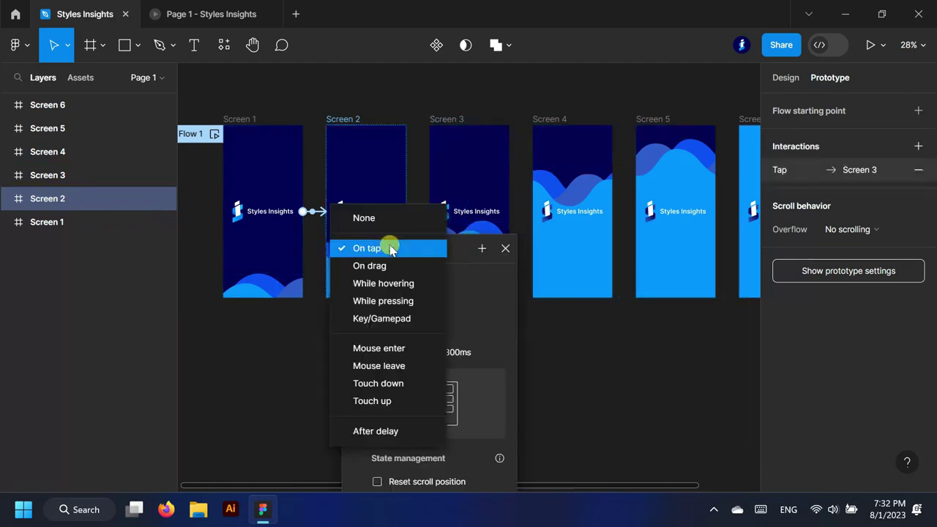
pyautogui.click(396, 430)
pyautogui.click(370, 277)
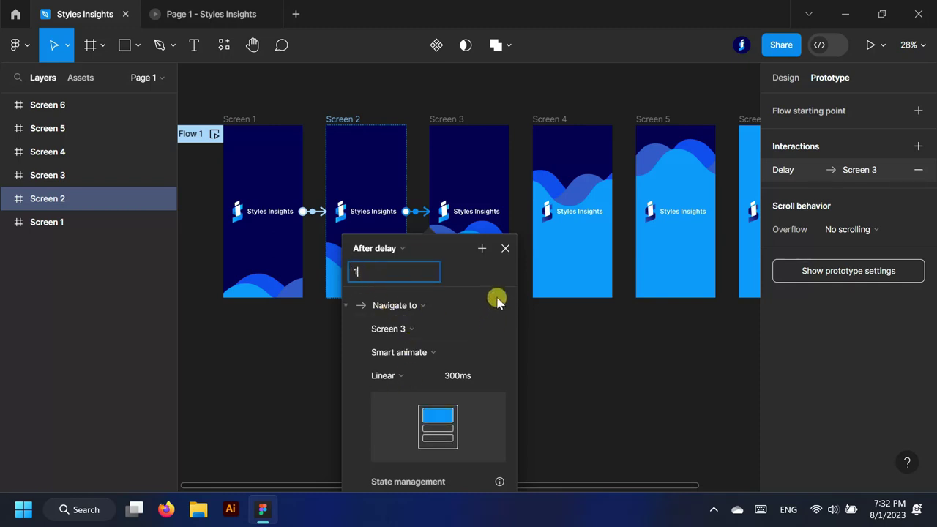
pyautogui.click(507, 249)
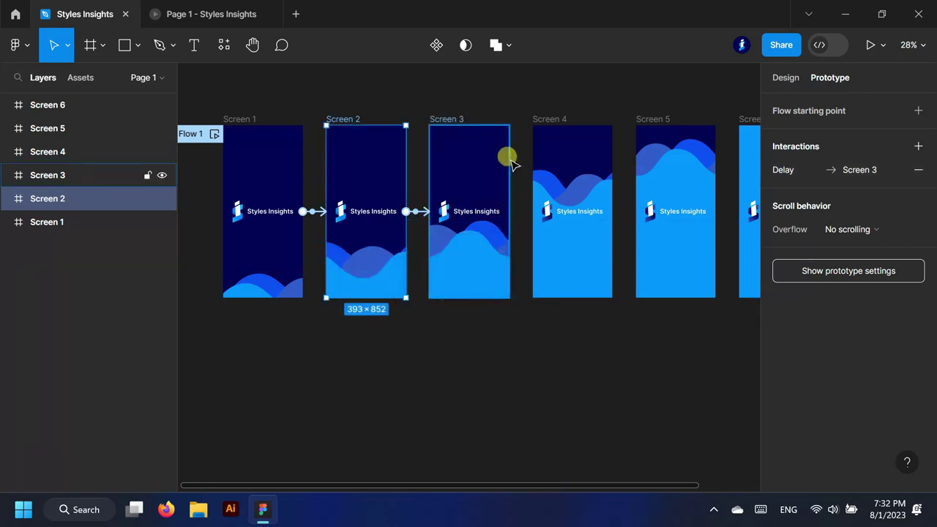
# Step: Connect Screen 3 to Screen 4 with an After delay trigger
pyautogui.click(98, 175)
pyautogui.moveTo(515, 213); pyautogui.dragTo(533, 213)
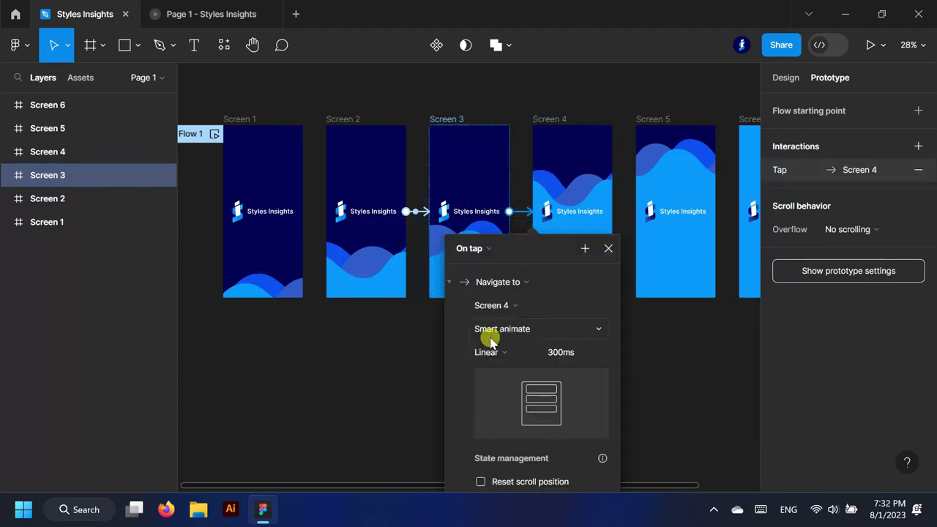
pyautogui.click(488, 249)
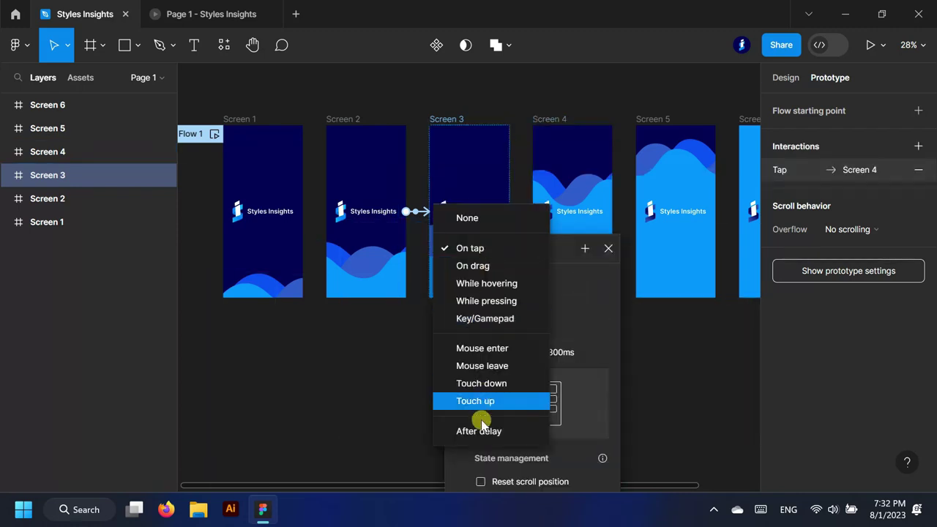
pyautogui.click(477, 431)
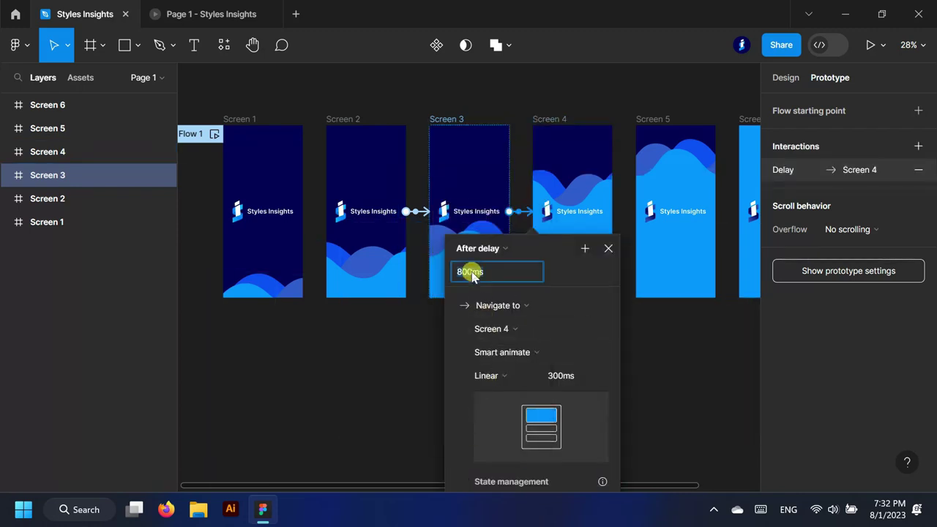
pyautogui.click(607, 251)
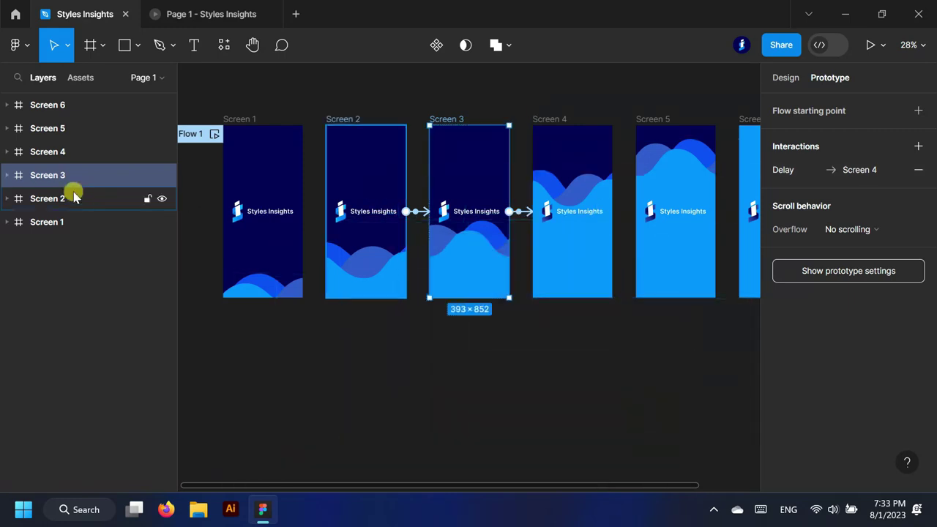
# Step: Connect Screen 4 to Screen 5 with an After delay trigger of 1 ms
pyautogui.click(48, 155)
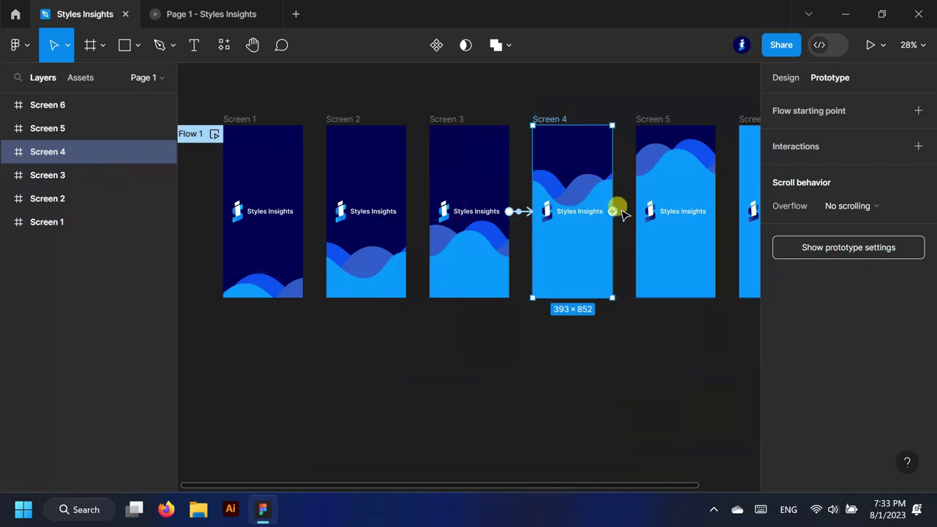
pyautogui.moveTo(637, 212); pyautogui.dragTo(636, 205)
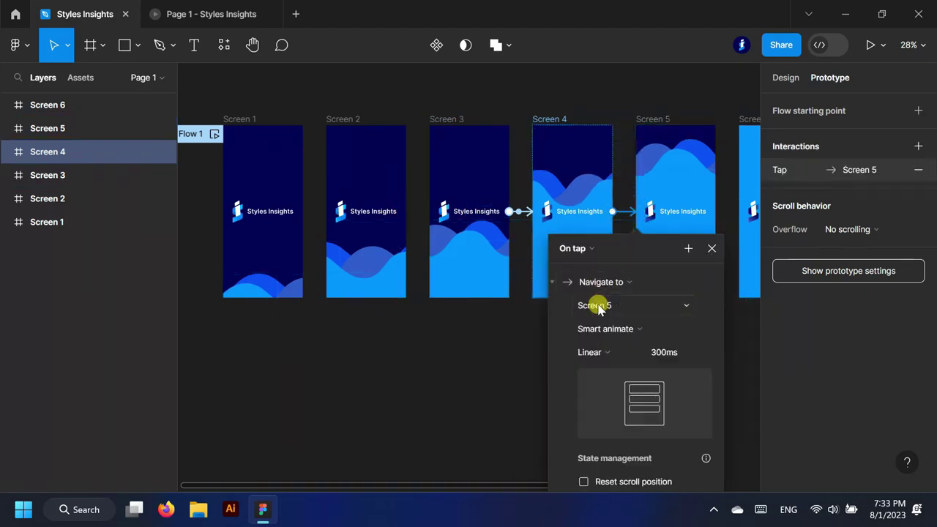
pyautogui.click(597, 250)
pyautogui.click(578, 430)
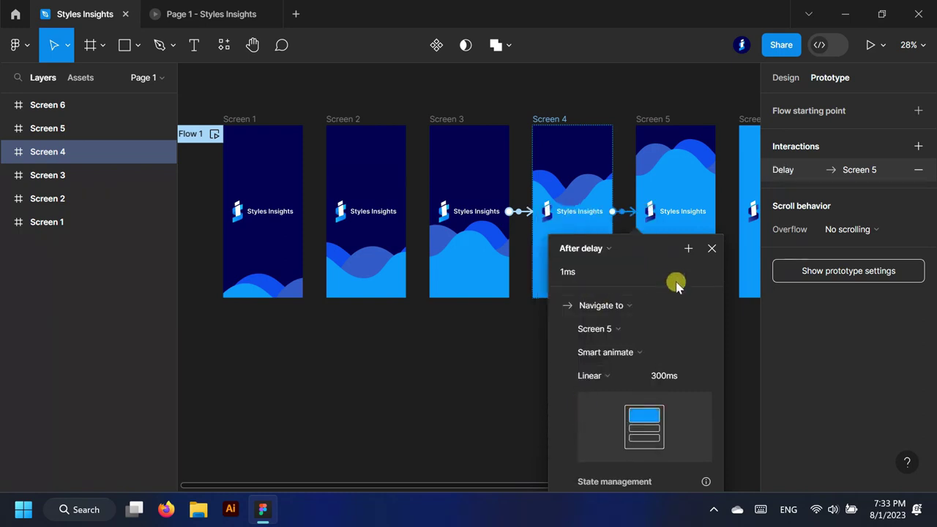
pyautogui.click(711, 250)
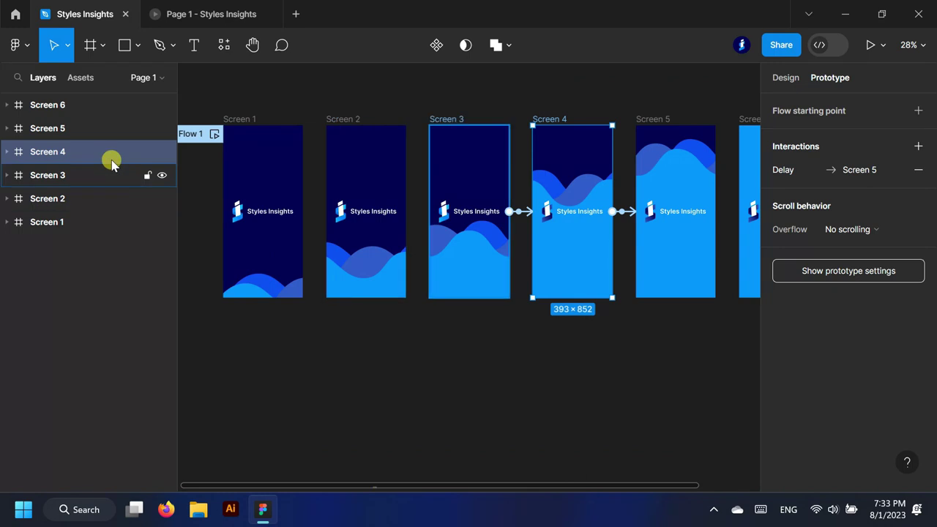
# Step: Connect Screen 5 to Screen 6 with an After delay trigger
pyautogui.click(44, 128)
pyautogui.scroll(-2, 253, 263)
pyautogui.scroll(5, 506, 205)
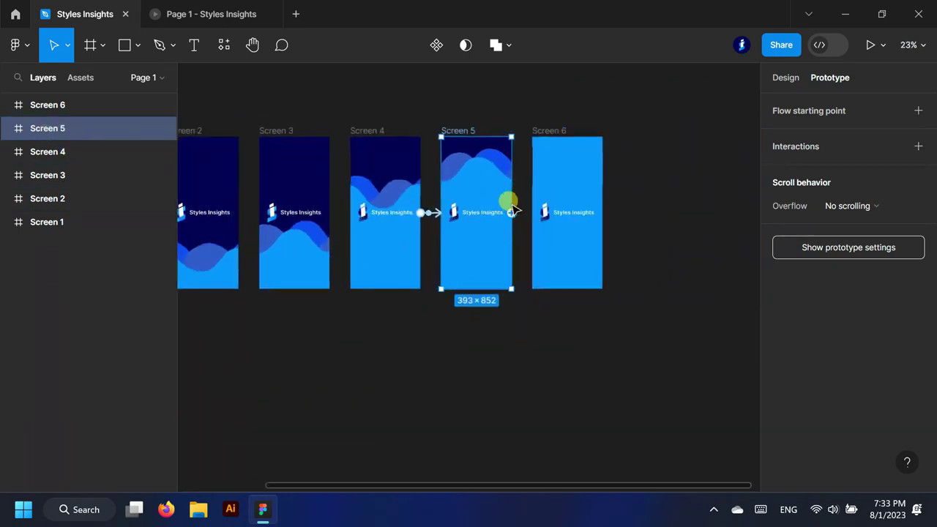
pyautogui.moveTo(540, 219); pyautogui.dragTo(538, 213)
pyautogui.click(501, 254)
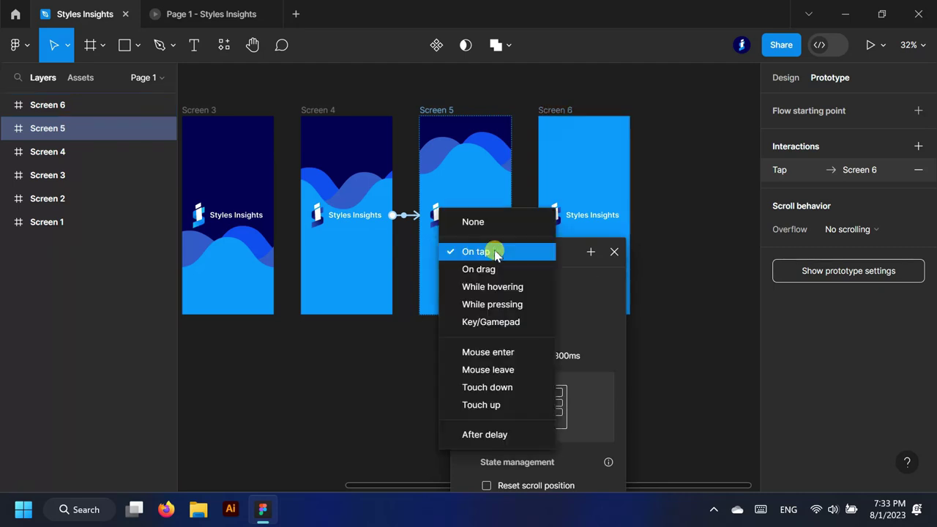
pyautogui.click(484, 434)
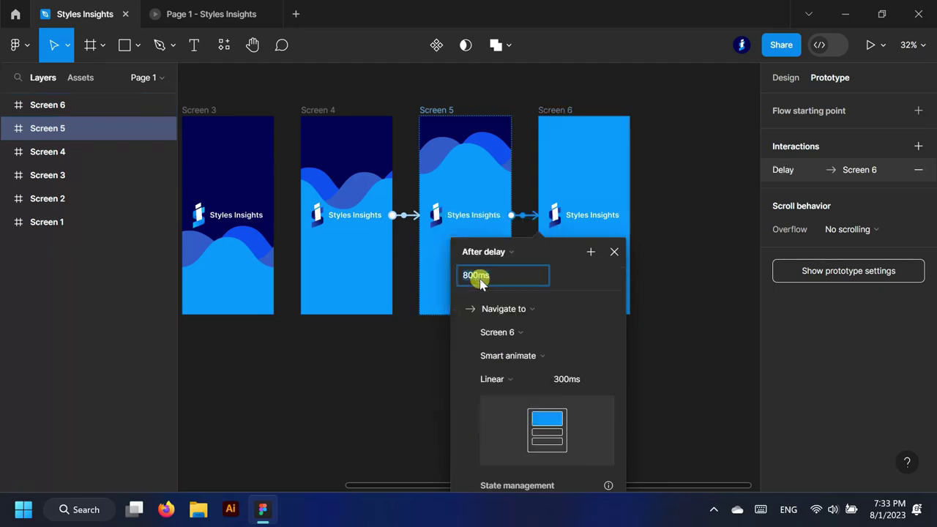
pyautogui.click(614, 252)
# Step: Switch to the prototype preview and replay the splash screen animation from the start
pyautogui.click(215, 9)
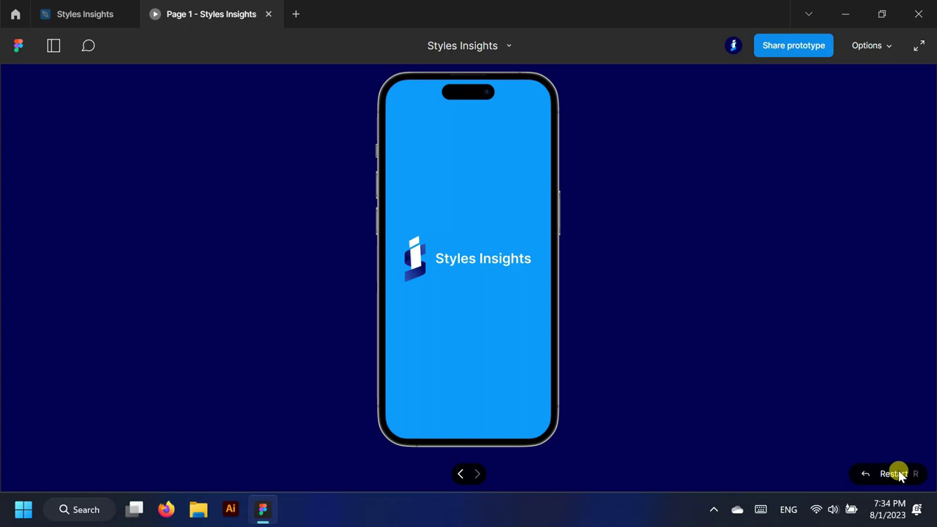
pyautogui.click(894, 474)
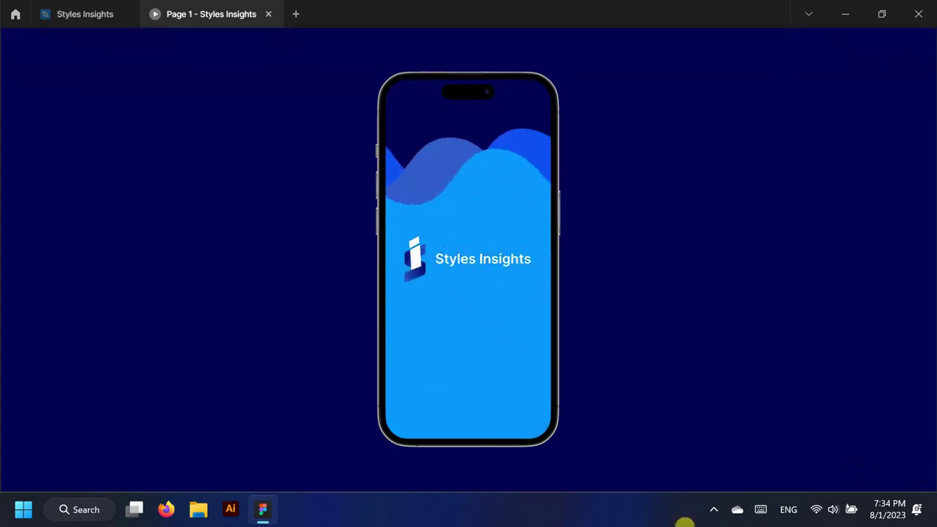